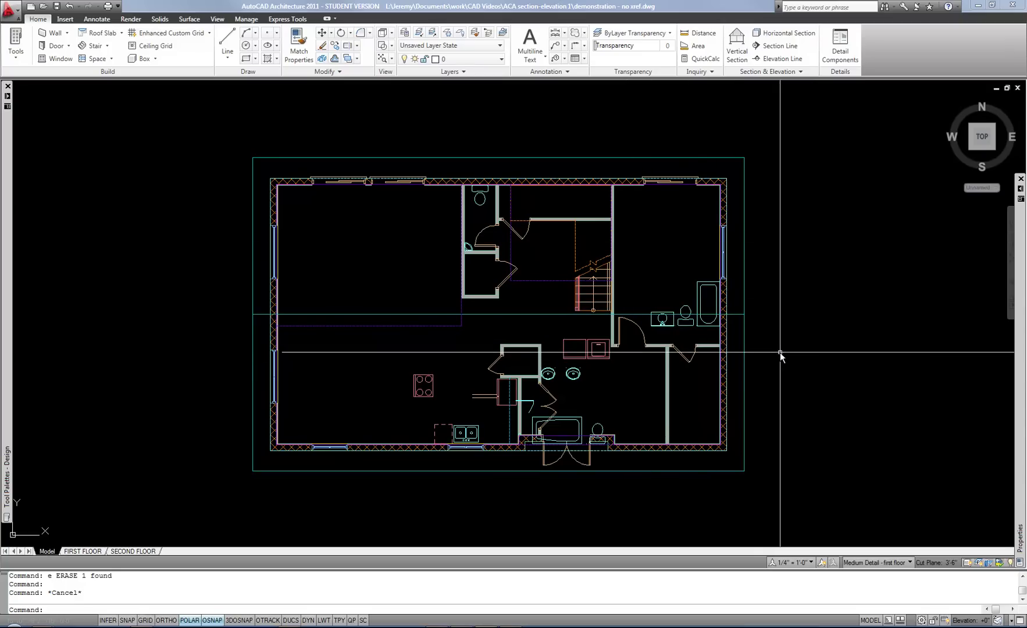
# - View the house model in 3D and return to the Top preset view with the whole floor plan visible
pyautogui.click(972, 152)
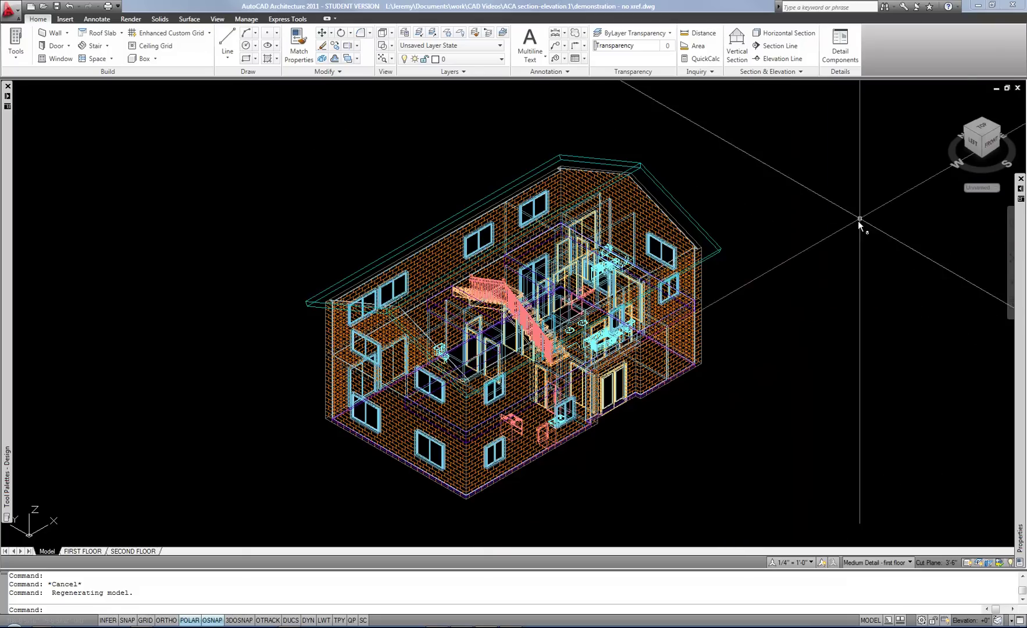
pyautogui.click(217, 19)
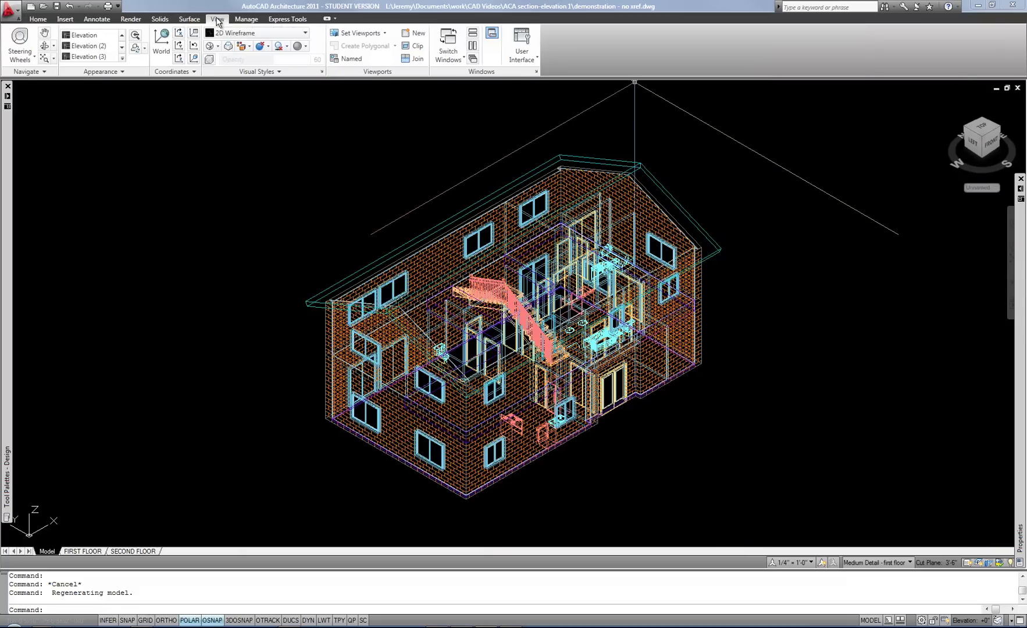
pyautogui.click(123, 57)
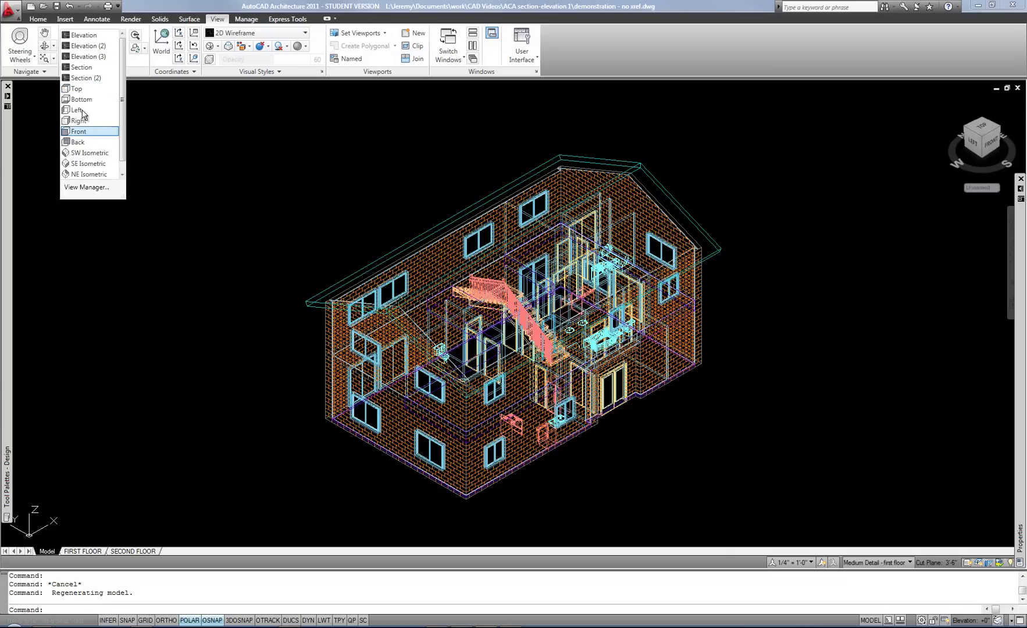
pyautogui.click(84, 89)
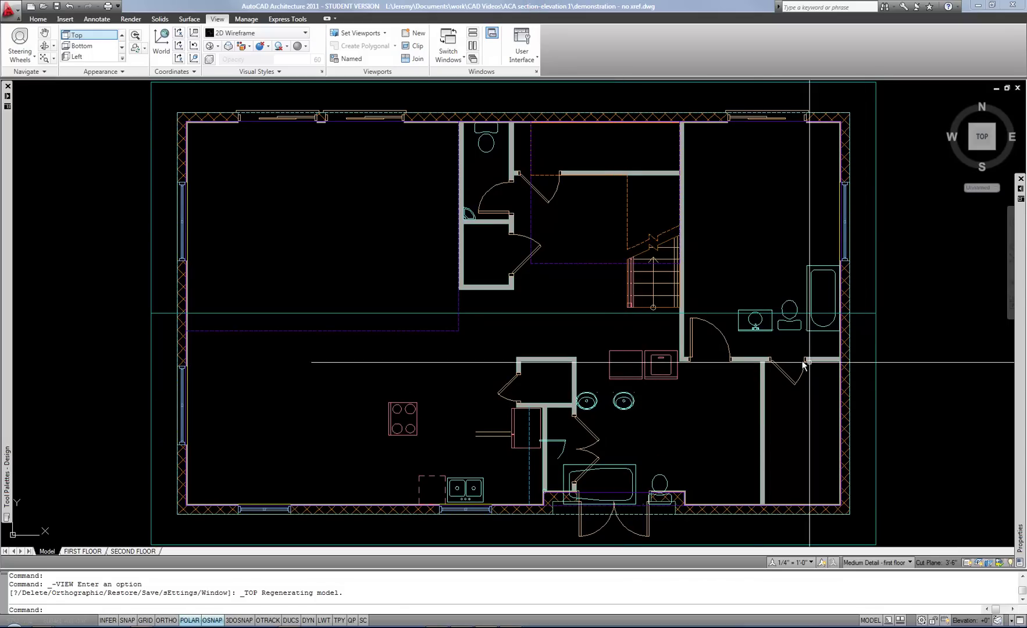
pyautogui.scroll(-3, 699, 328)
pyautogui.moveTo(717, 344); pyautogui.dragTo(557, 346, button='middle')
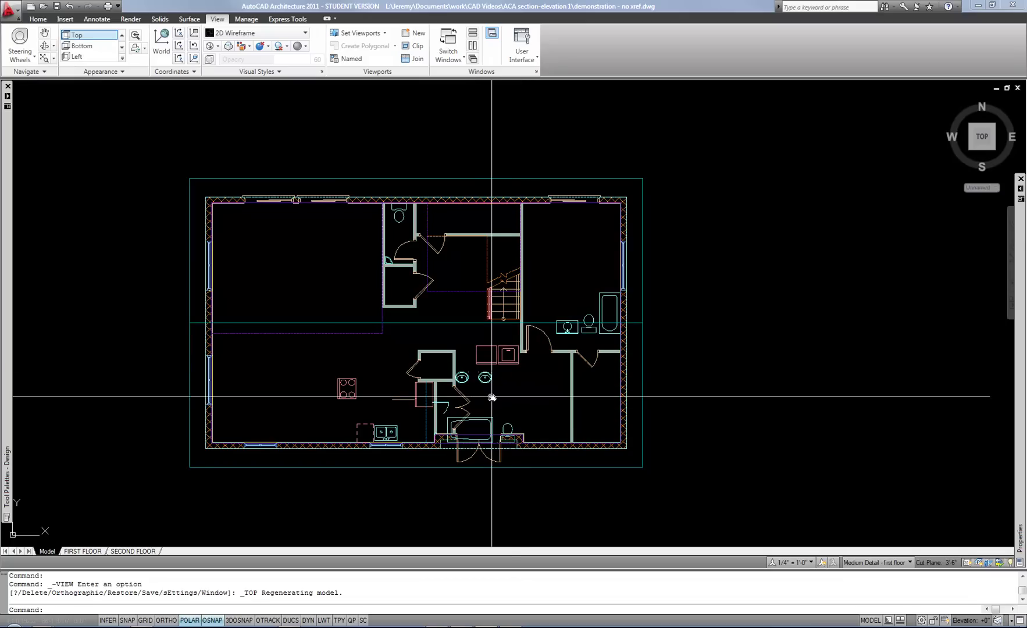
pyautogui.moveTo(493, 407); pyautogui.dragTo(517, 447, button='middle')
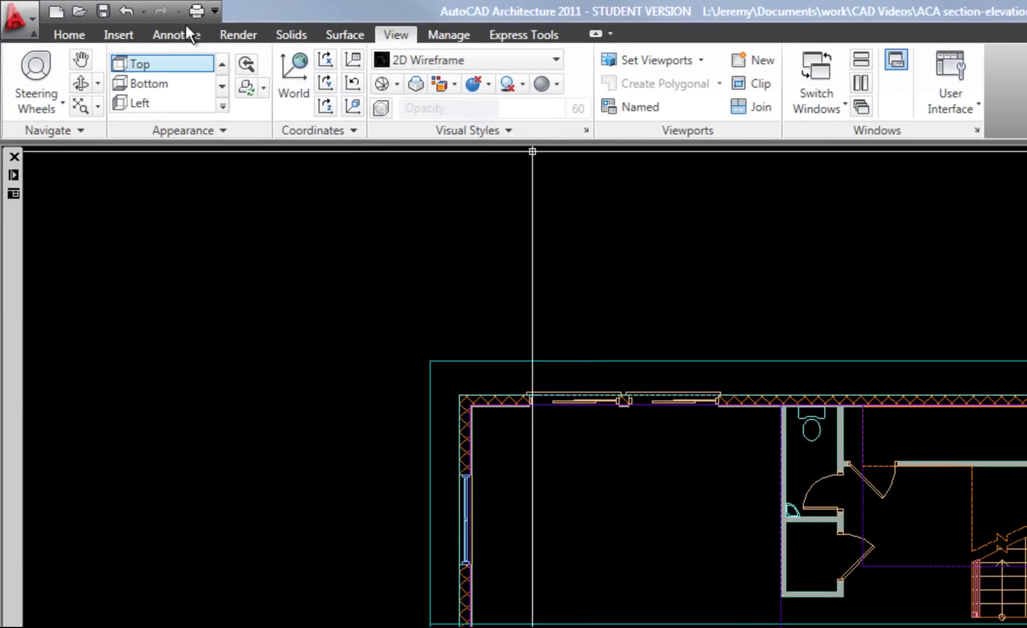
# - Switch the tool palettes to the Document palette set and bring up the annotation tools
pyautogui.click(170, 35)
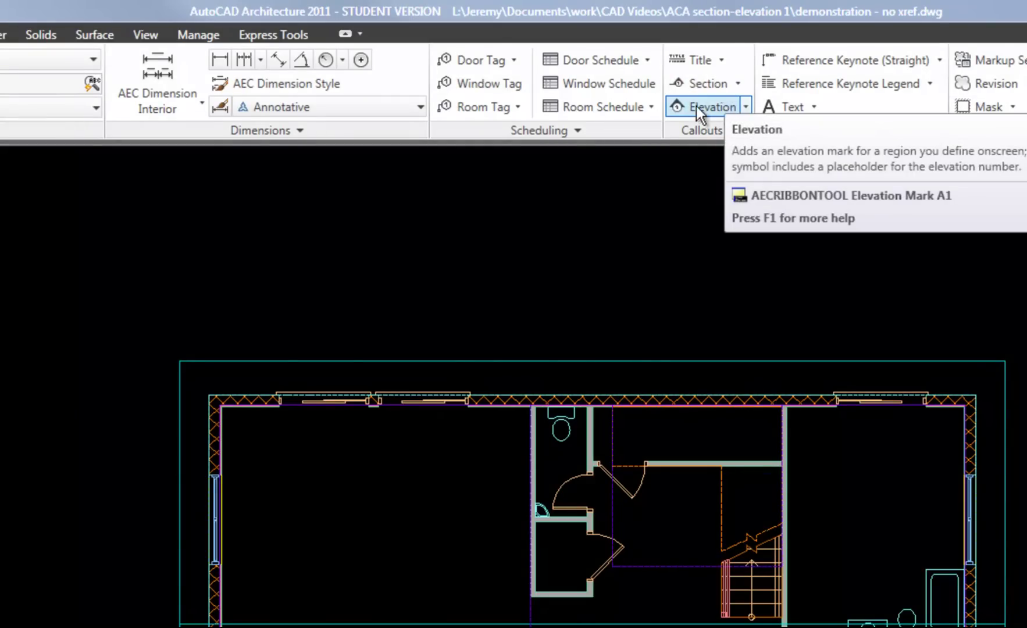
pyautogui.moveTo(0, 253)
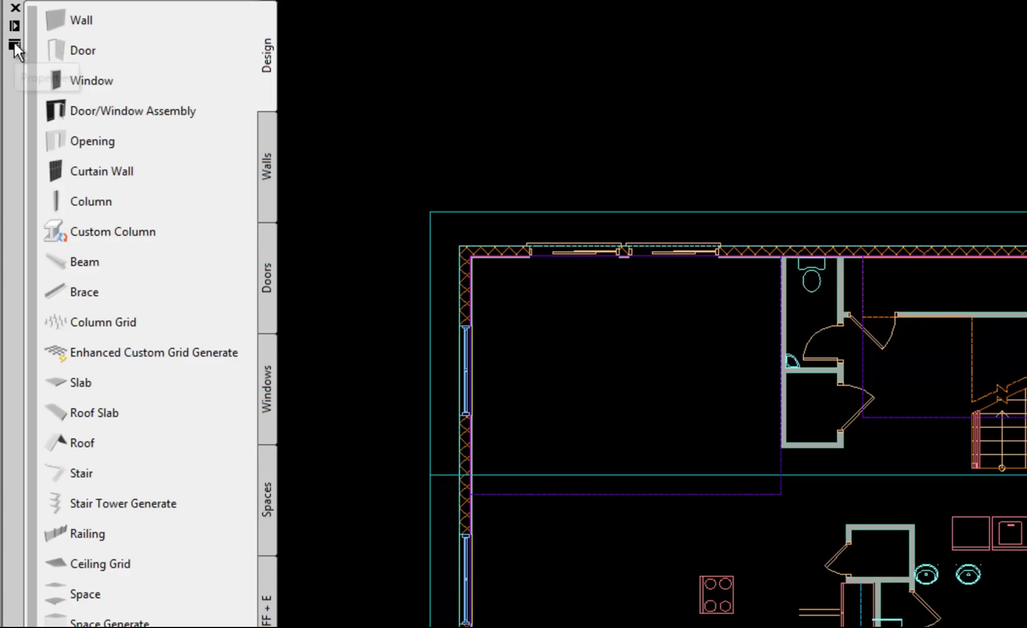
pyautogui.click(15, 44)
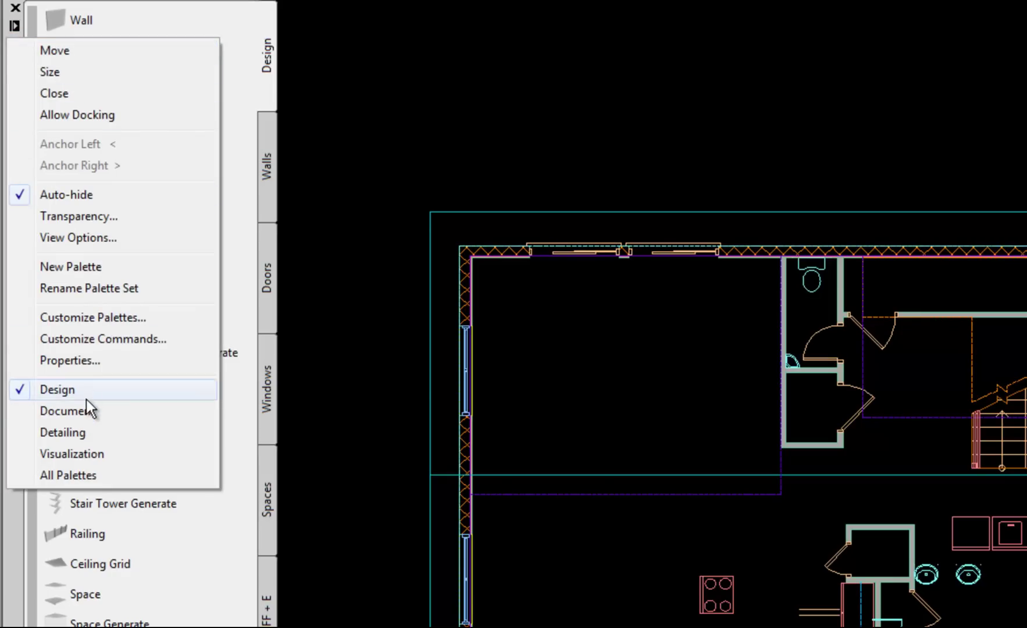
pyautogui.click(86, 409)
pyautogui.click(269, 296)
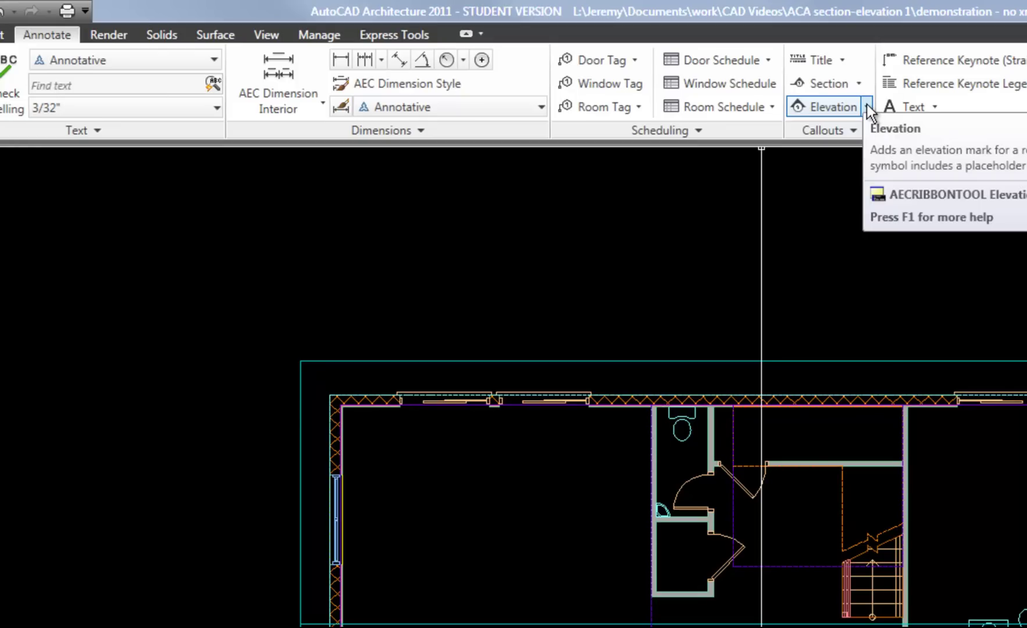
# - Place an Elevation (Sheet No.) callout outside the east side of the floor plan, facing west toward the house
pyautogui.click(867, 106)
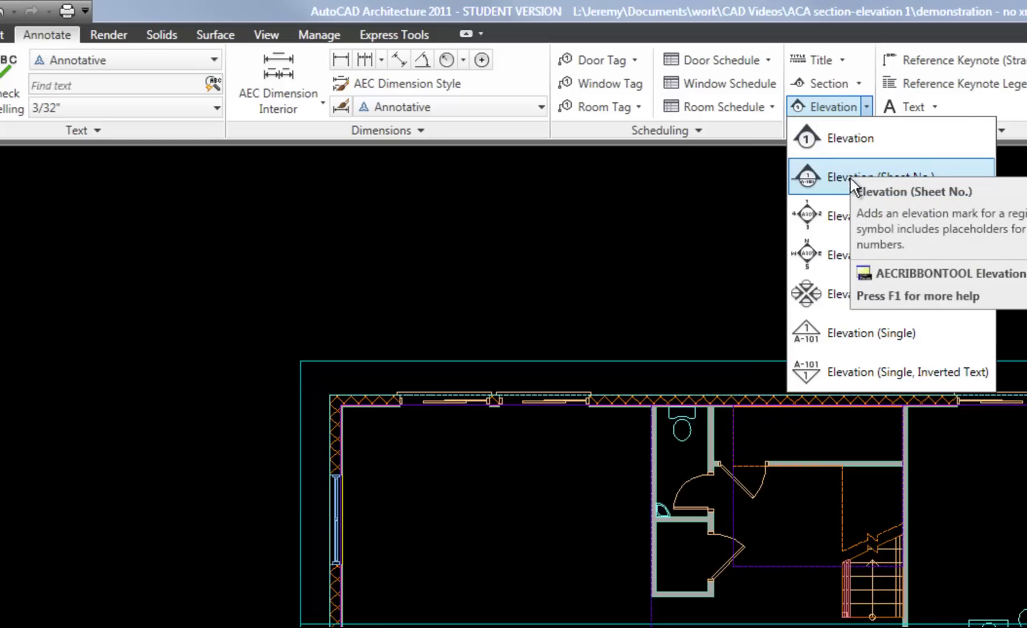
pyautogui.click(828, 173)
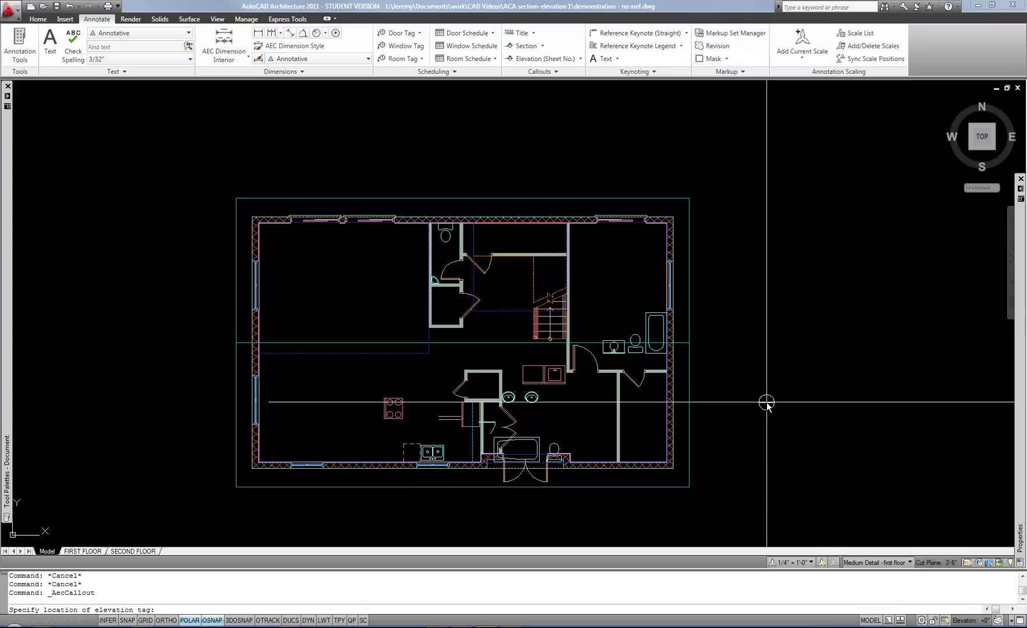
pyautogui.click(776, 343)
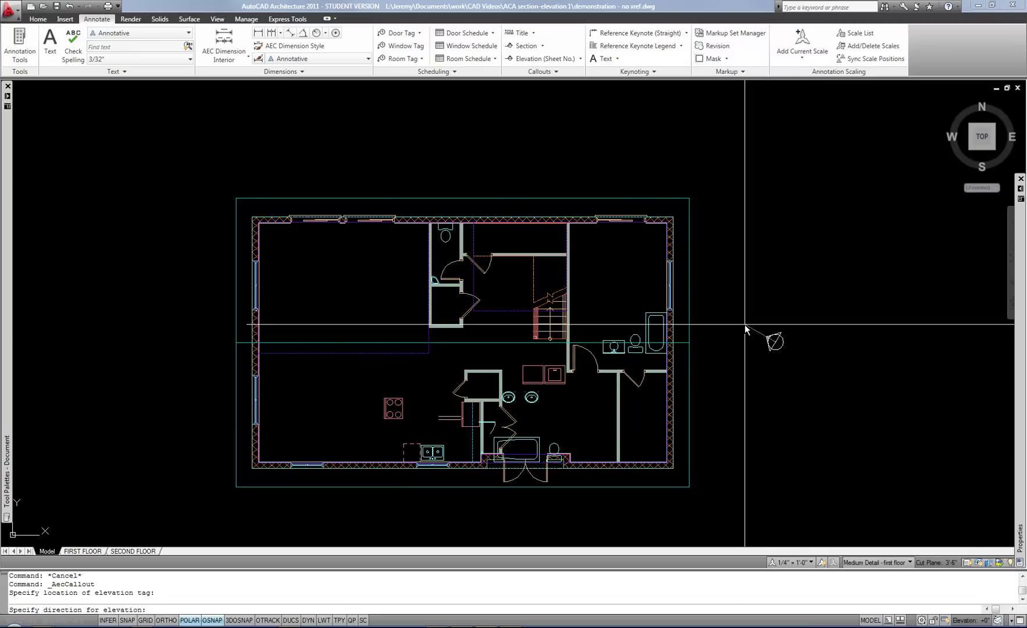
pyautogui.click(708, 343)
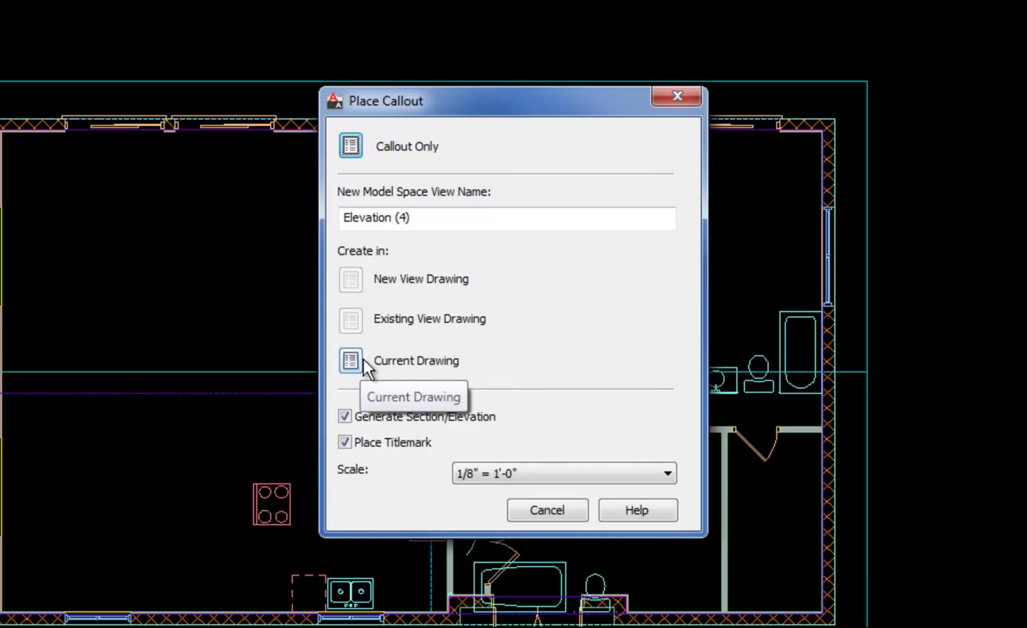
# - Set the callout scale to 1/4" = 1'-0" and create the Elevation (4) view in the current drawing
pyautogui.click(511, 472)
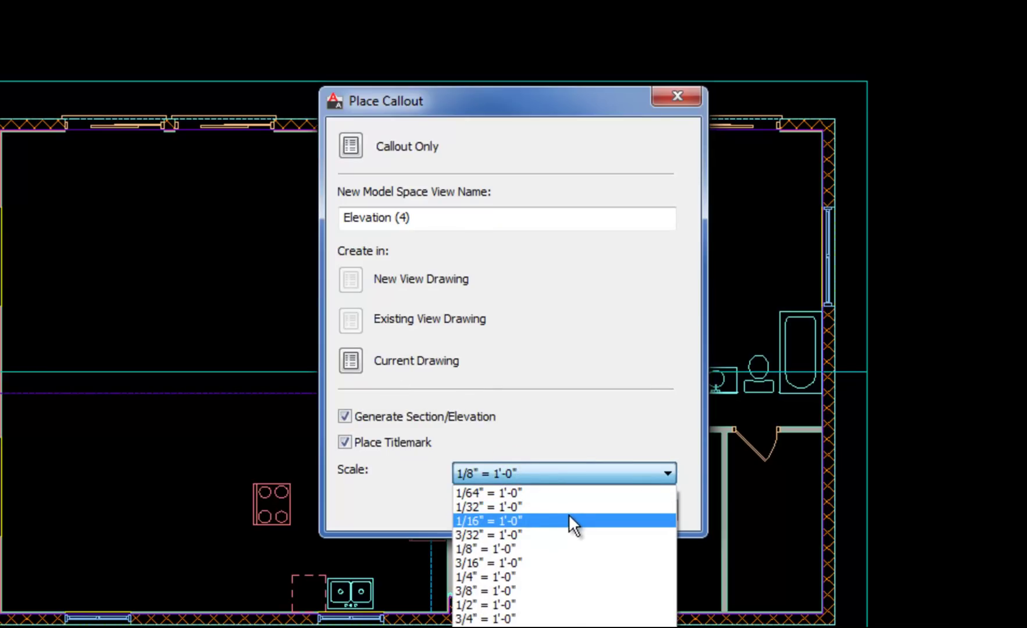
pyautogui.click(557, 579)
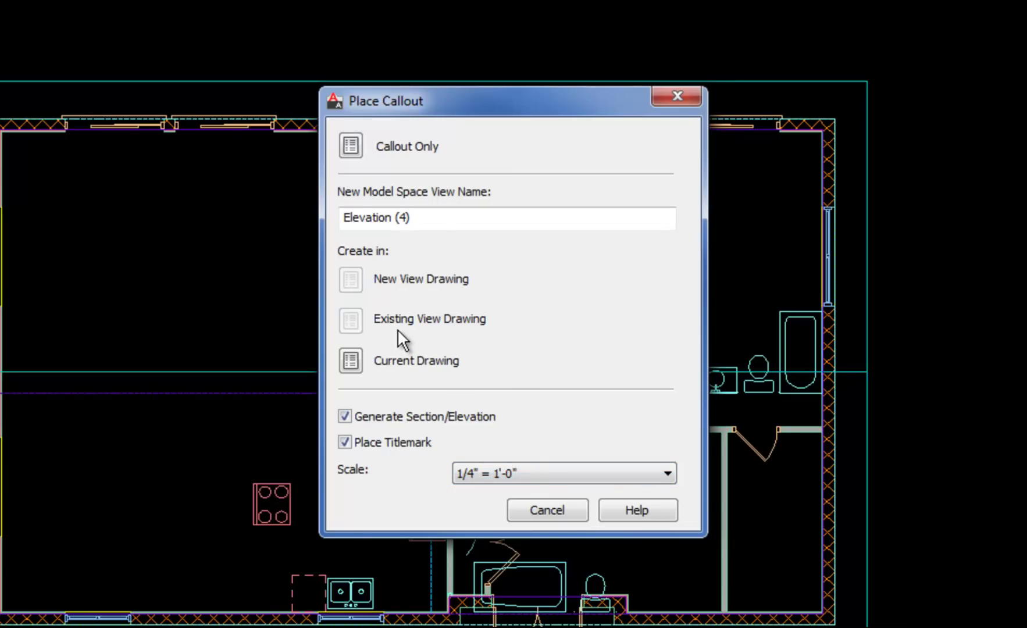
pyautogui.click(349, 358)
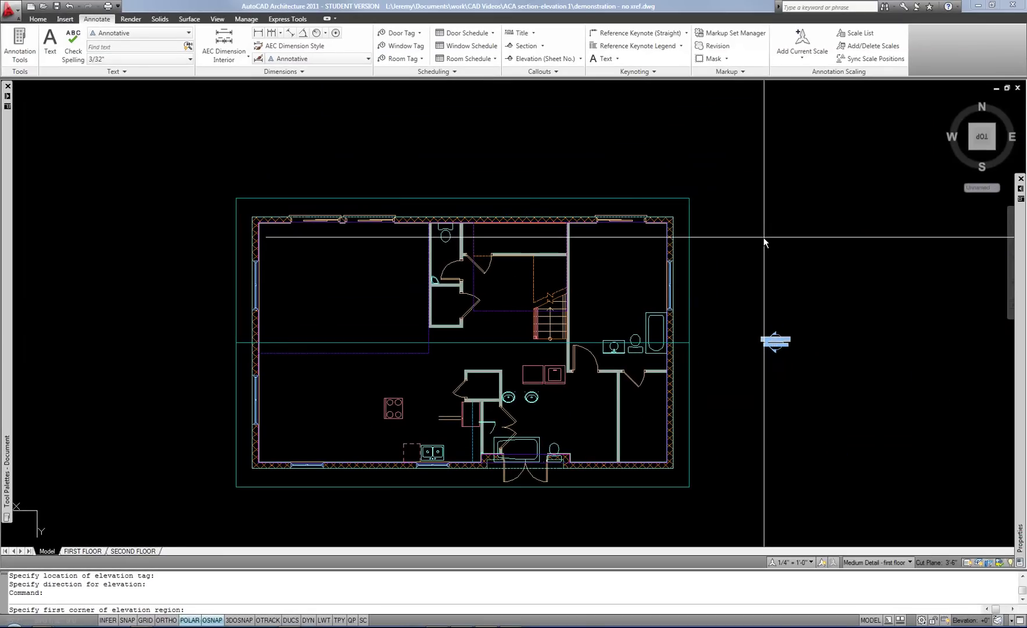
# - Define an elevation region enclosing the entire floor plan and insert the 2D elevation in the empty space east of it
pyautogui.click(724, 168)
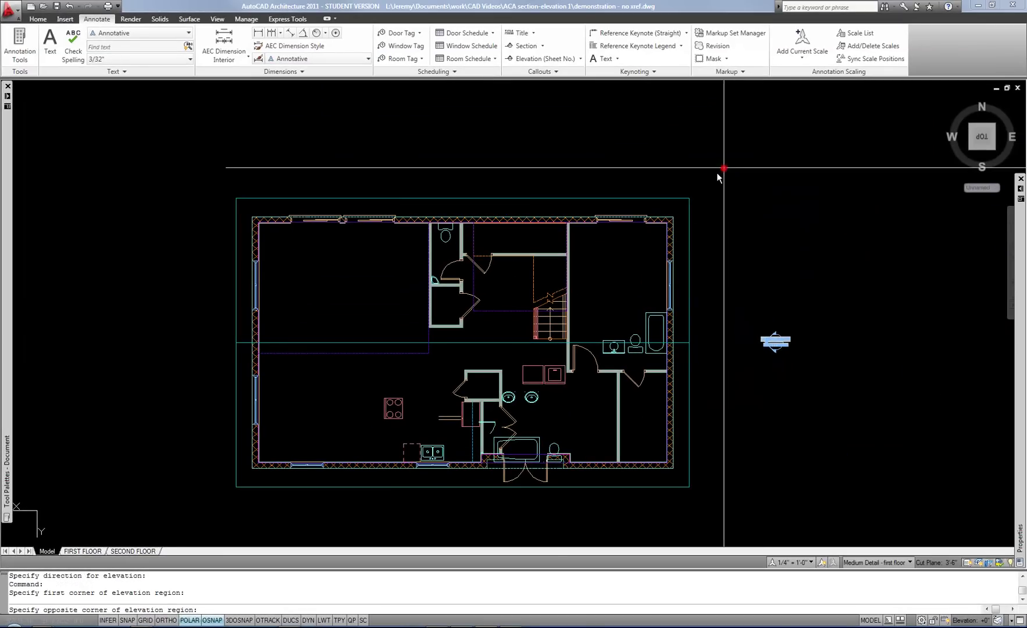
pyautogui.click(203, 504)
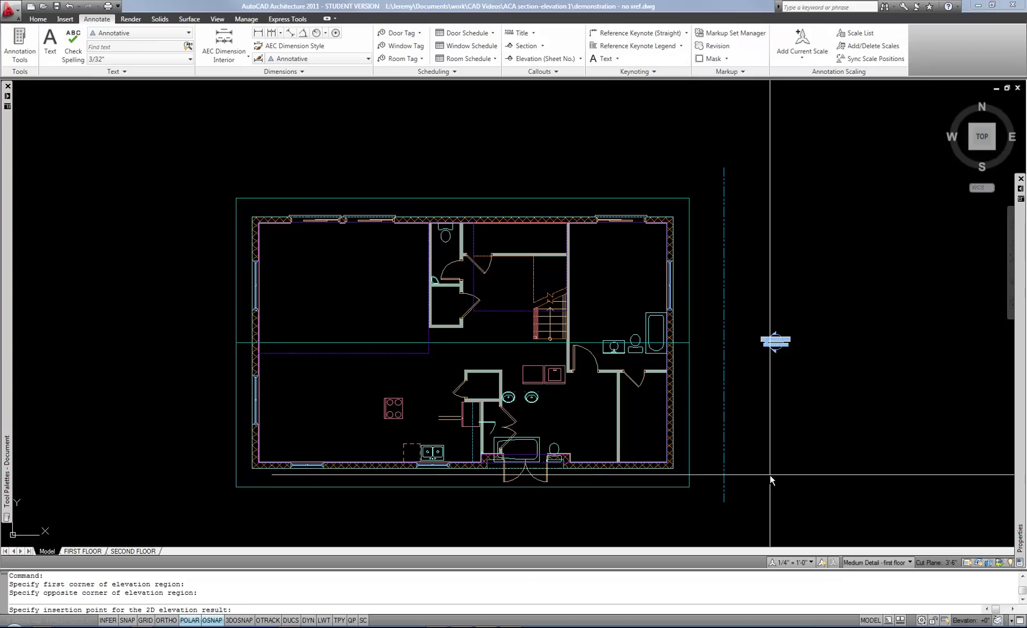
pyautogui.scroll(-5, 769, 474)
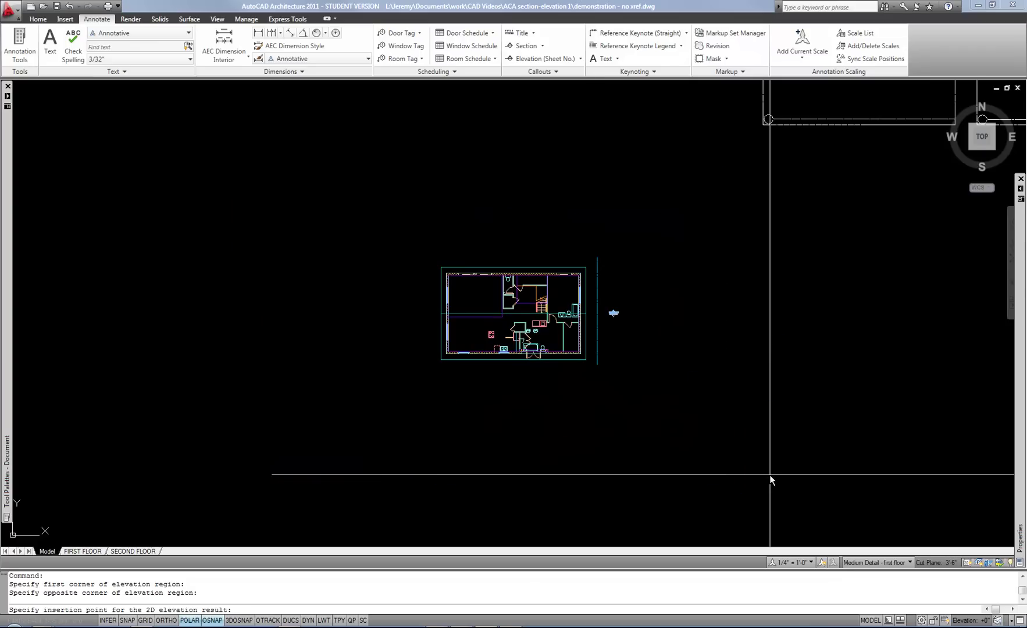
pyautogui.click(725, 364)
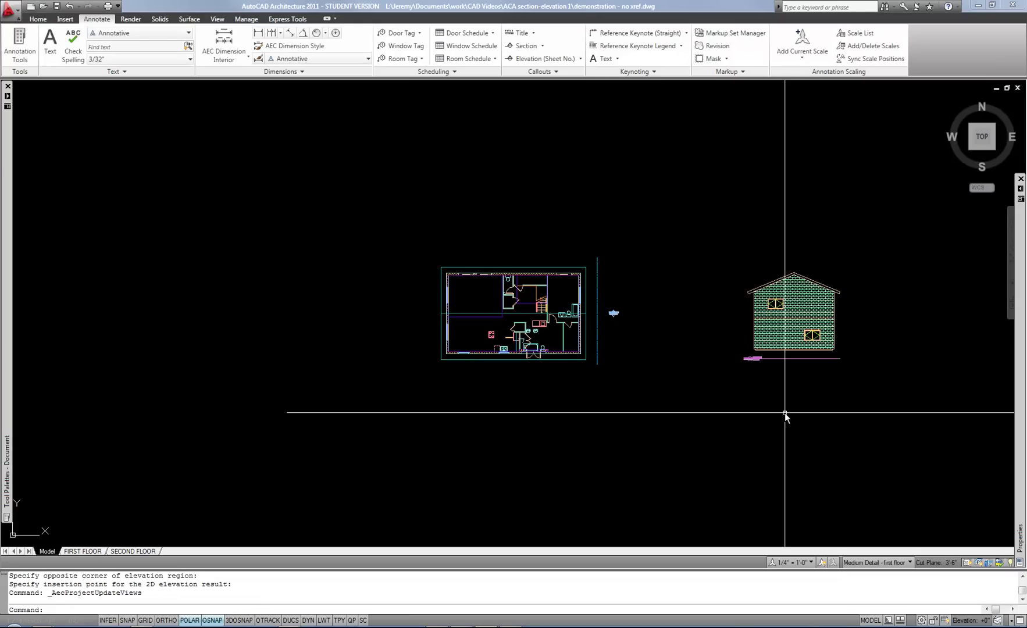
# - Examine the generated elevation against the plan and check the properties of the title mark beneath it
pyautogui.scroll(3, 834, 313)
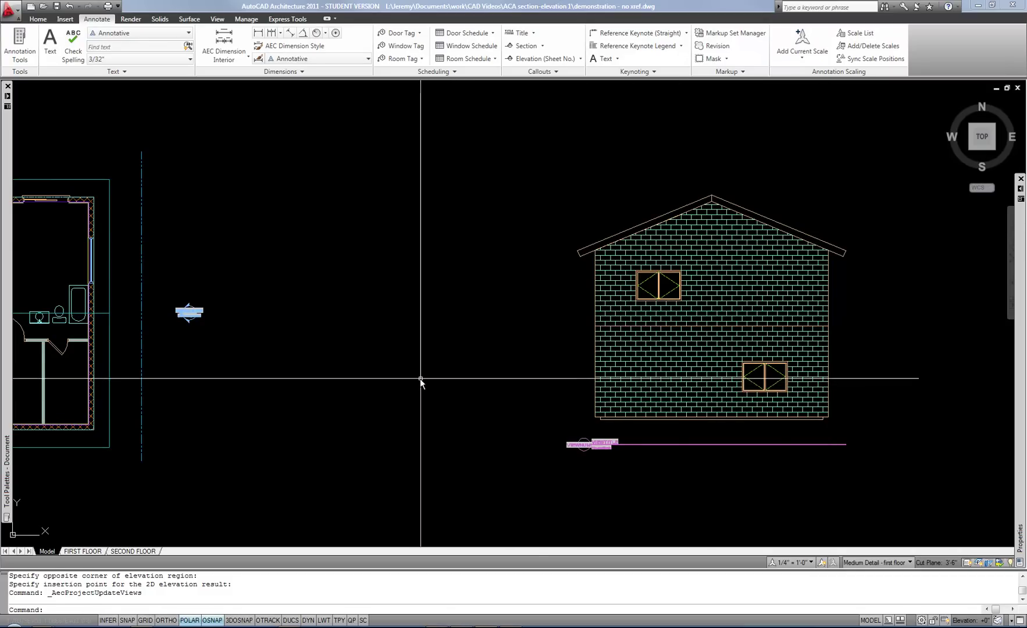
pyautogui.moveTo(412, 385); pyautogui.dragTo(521, 384, button='middle')
pyautogui.moveTo(430, 403); pyautogui.dragTo(550, 401, button='middle')
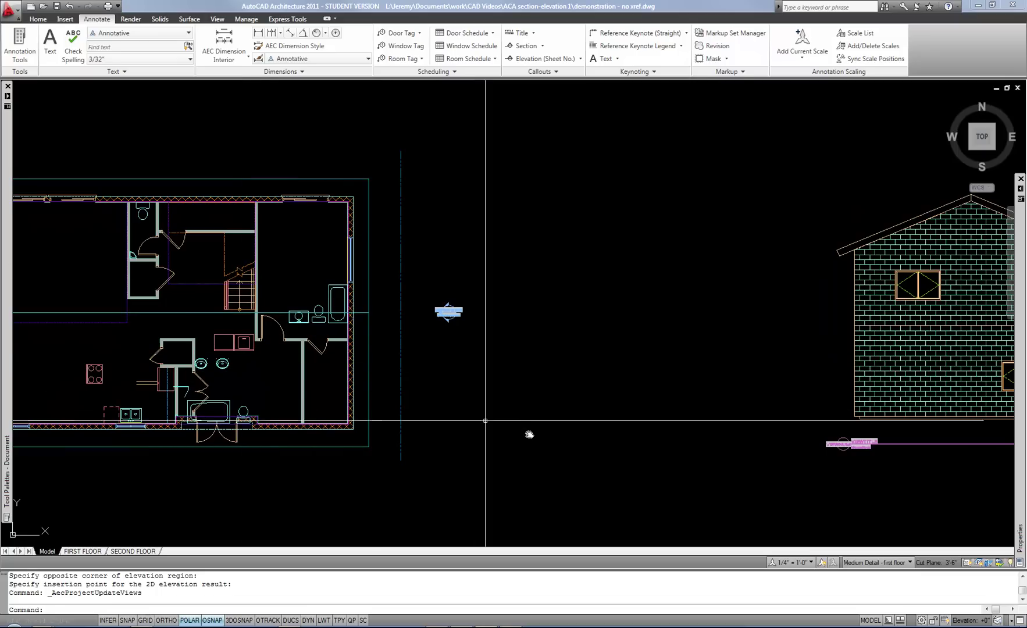
pyautogui.moveTo(681, 401); pyautogui.dragTo(451, 384, button='middle')
pyautogui.scroll(3, 664, 436)
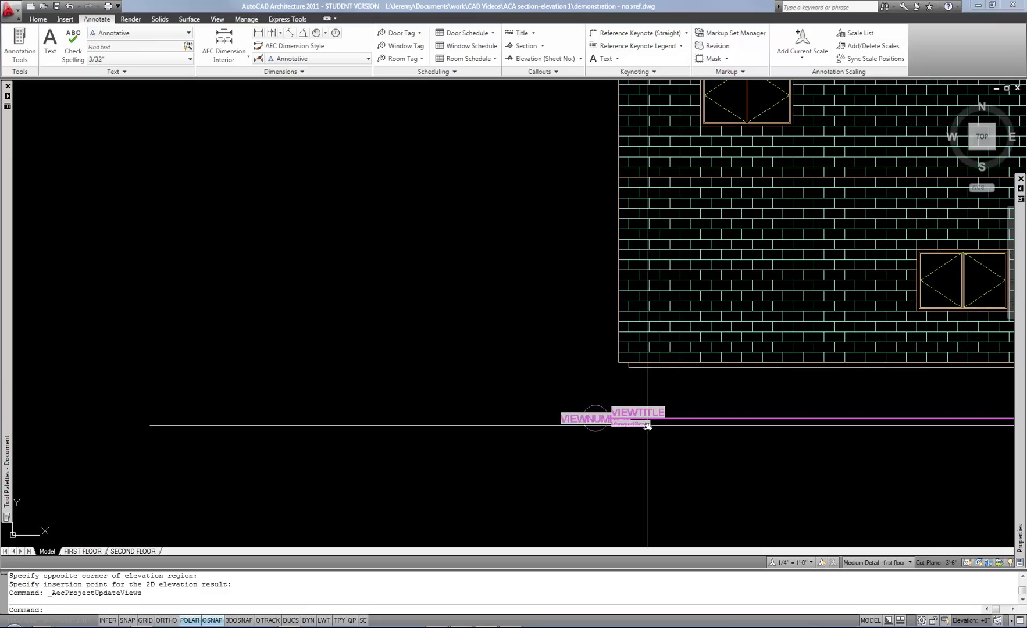
pyautogui.click(697, 458)
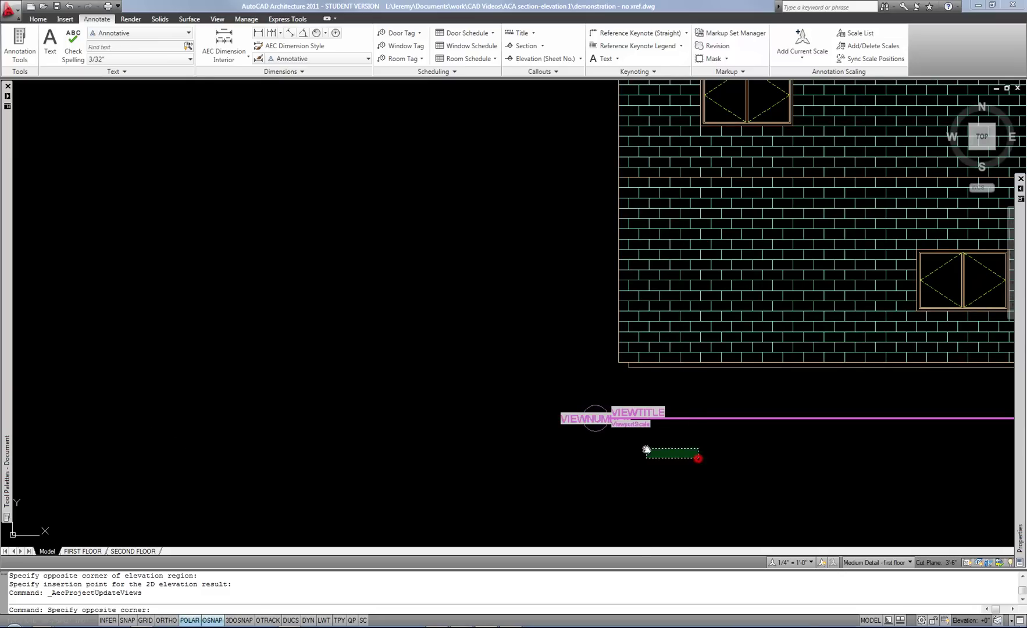
pyautogui.click(520, 390)
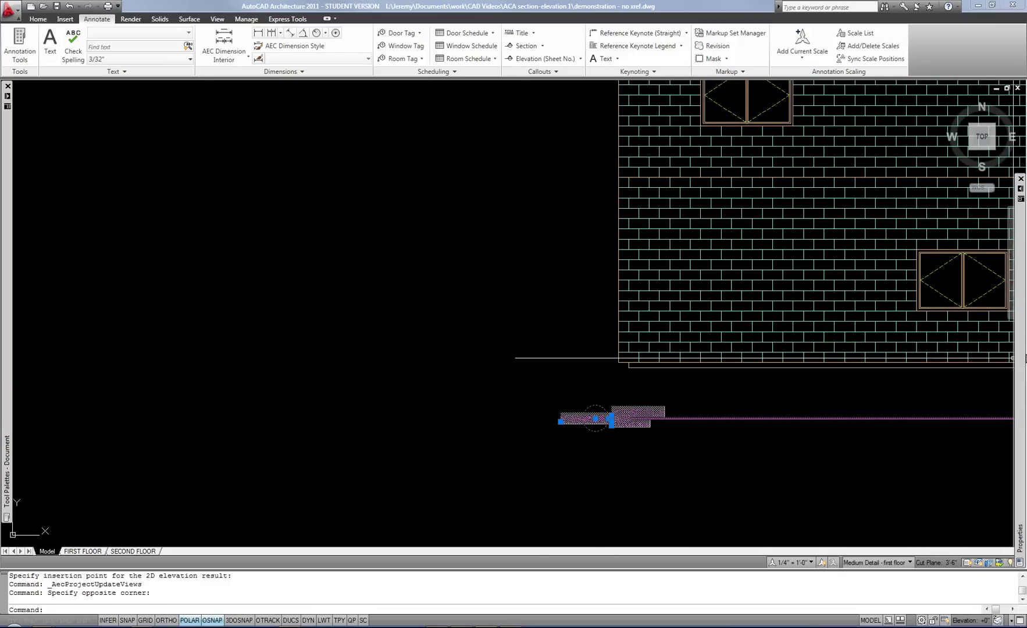
pyautogui.moveTo(1021, 359)
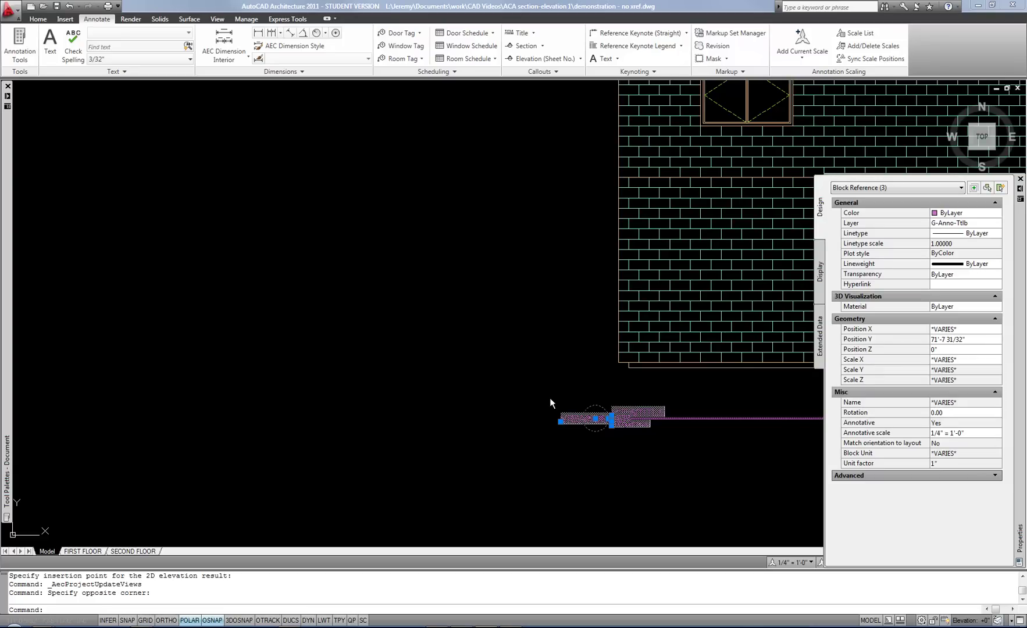
pyautogui.scroll(-4, 524, 349)
pyautogui.scroll(3, 496, 331)
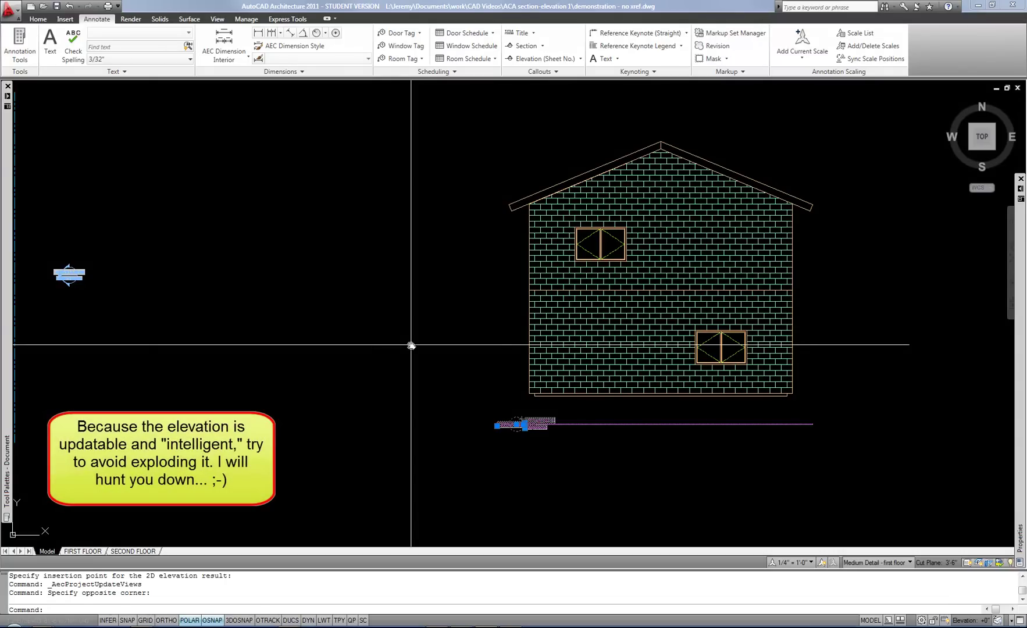
pyautogui.press('Escape')
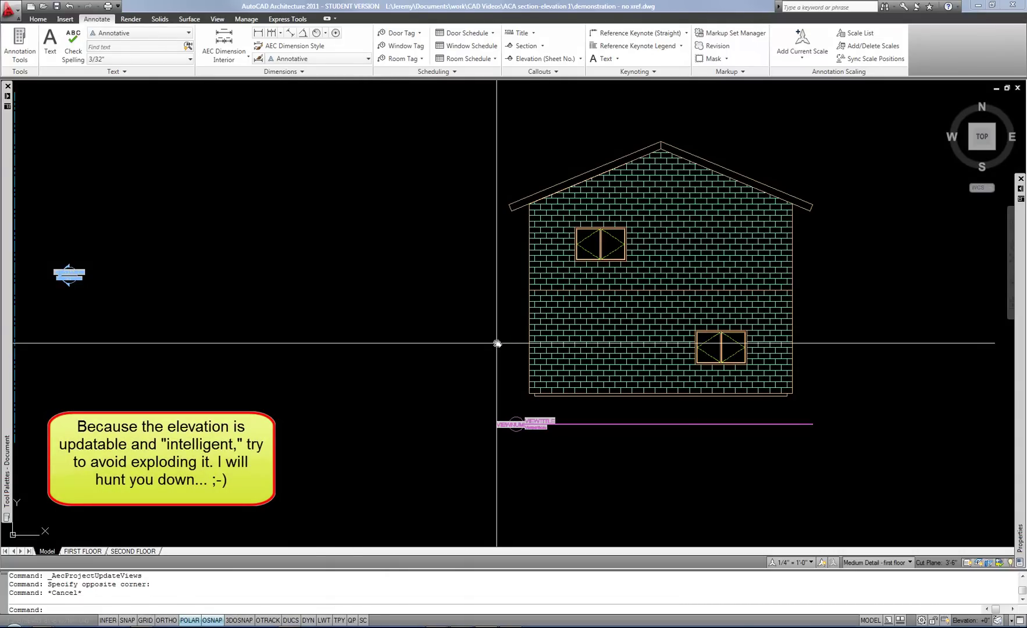
# - Erase the window near the north end of the plan's east exterior wall
pyautogui.moveTo(399, 376)
pyautogui.mouseDown(button='middle')
pyautogui.moveTo(419, 385)
pyautogui.moveTo(403, 390)
pyautogui.mouseUp(button='middle')
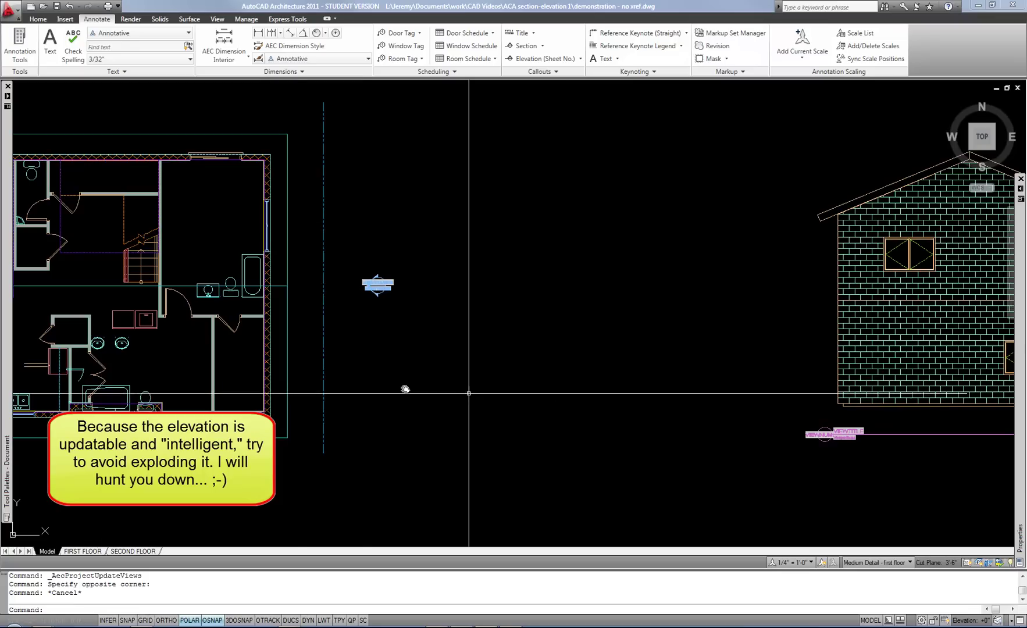
pyautogui.scroll(2, 268, 229)
pyautogui.click(268, 229)
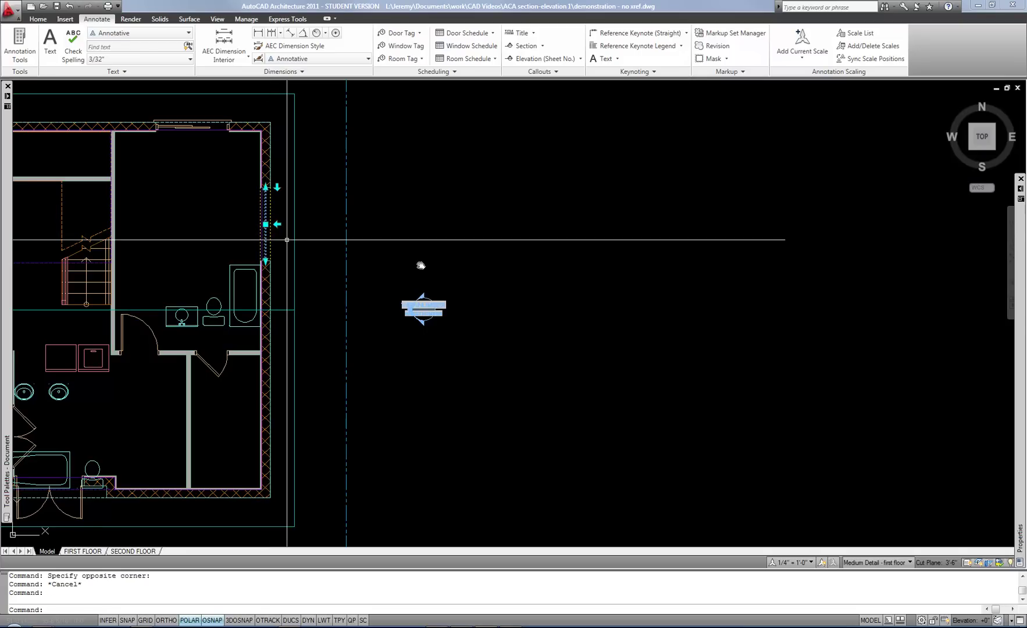
pyautogui.write('e')
pyautogui.press('Return')
# - Refresh the 2D elevation so it reflects the changed building model
pyautogui.scroll(-3, 422, 261)
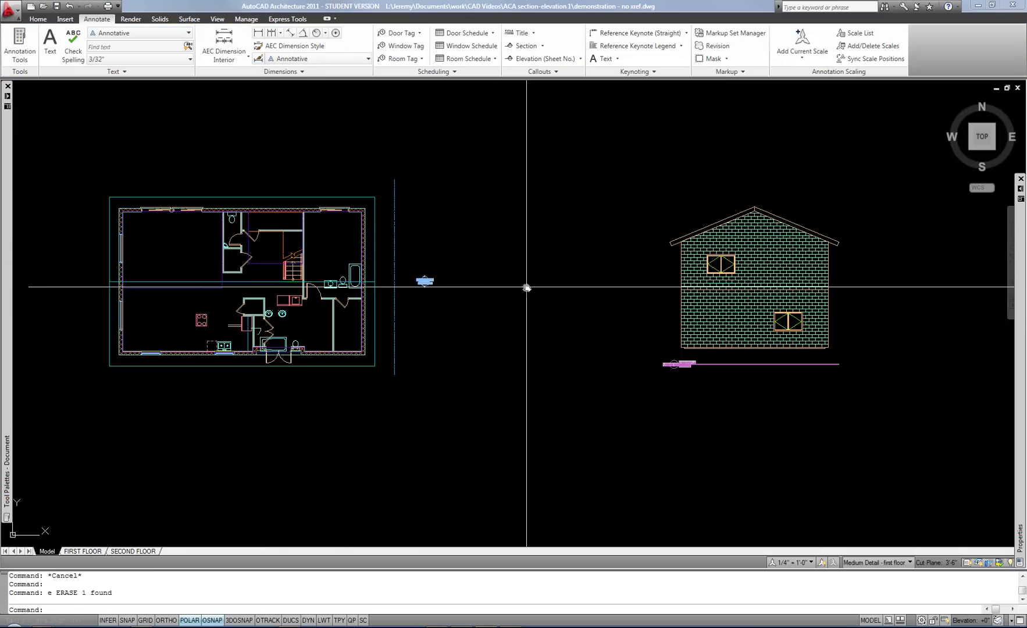
pyautogui.scroll(2, 712, 289)
pyautogui.click(712, 289)
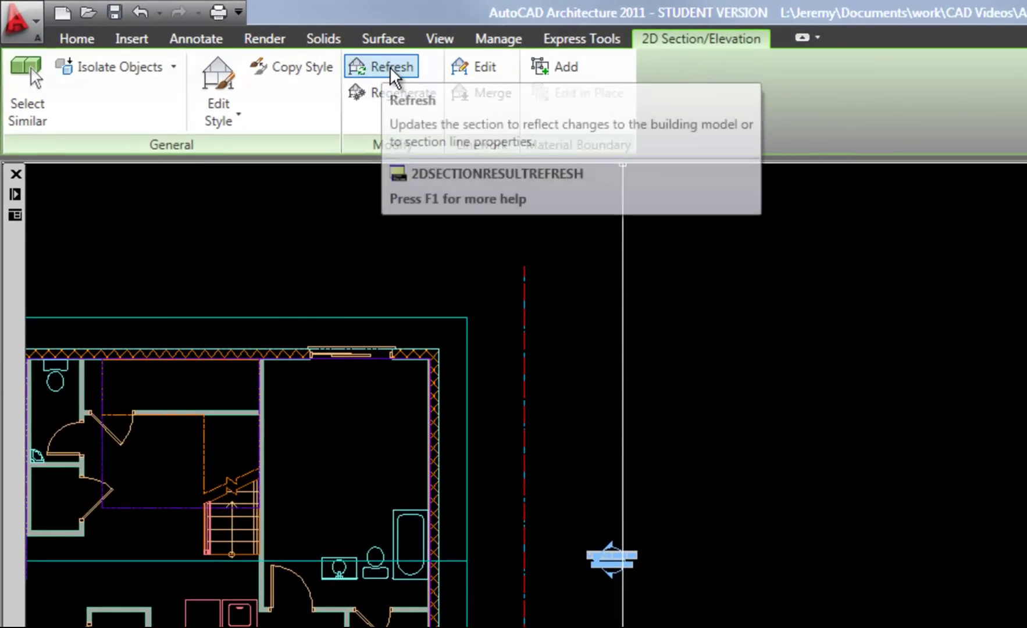
pyautogui.click(391, 74)
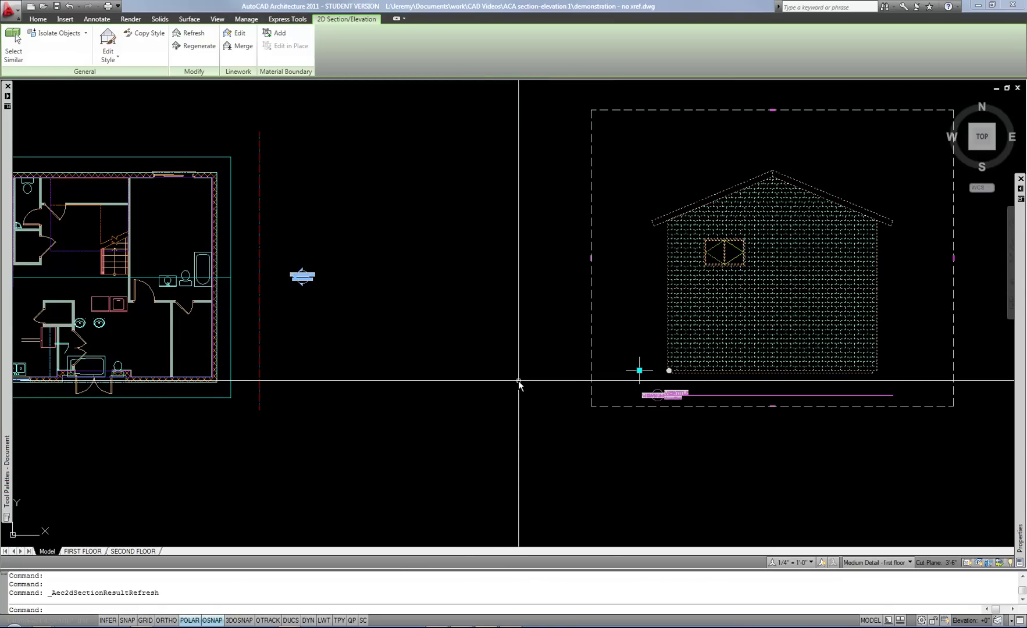
# - Undo the elevation refresh and the erasing of the window in the plan's east exterior wall
pyautogui.hotkey('ctrl', 'z')
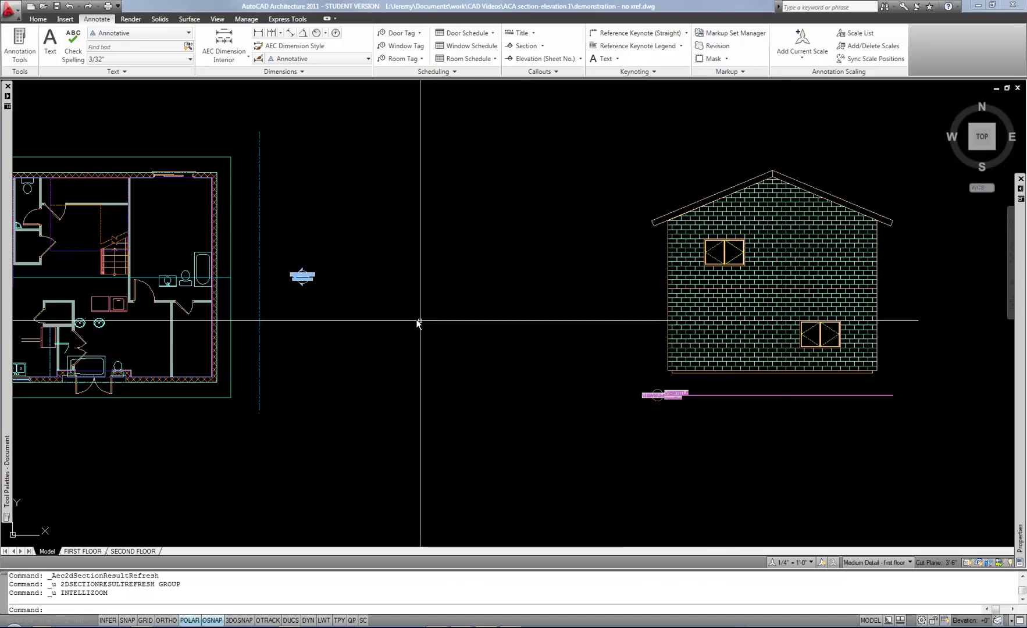
pyautogui.hotkey('ctrl', 'z')
pyautogui.hotkey('ctrl', 'z')
pyautogui.hotkey('ctrl', 'z')
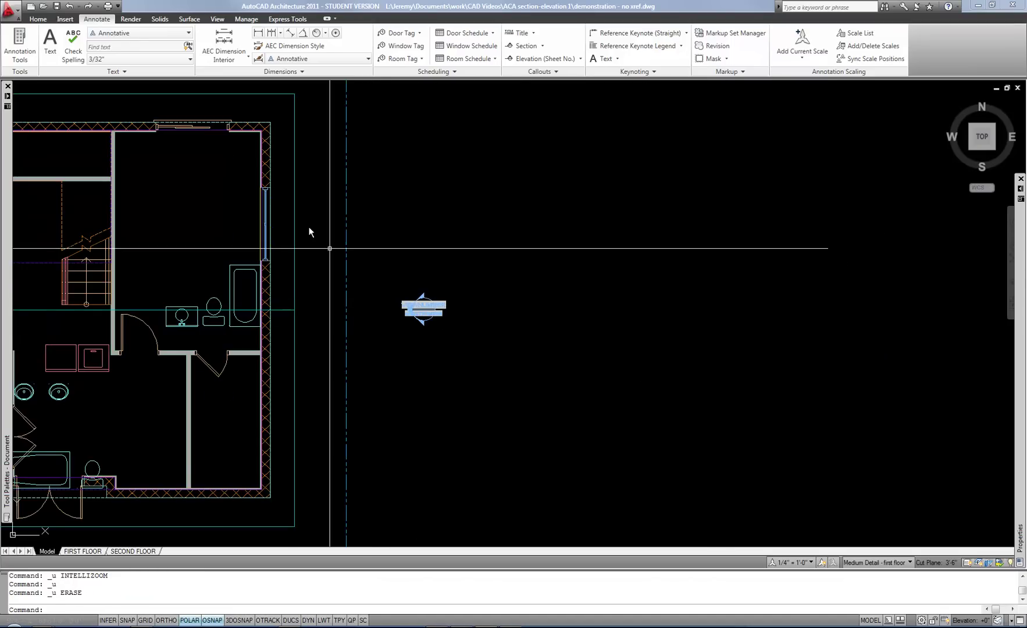
# - Regenerate the 2D elevation with 2D Section Style 96 and the Section_Elev display set, replacing the existing object
pyautogui.scroll(-5, 404, 283)
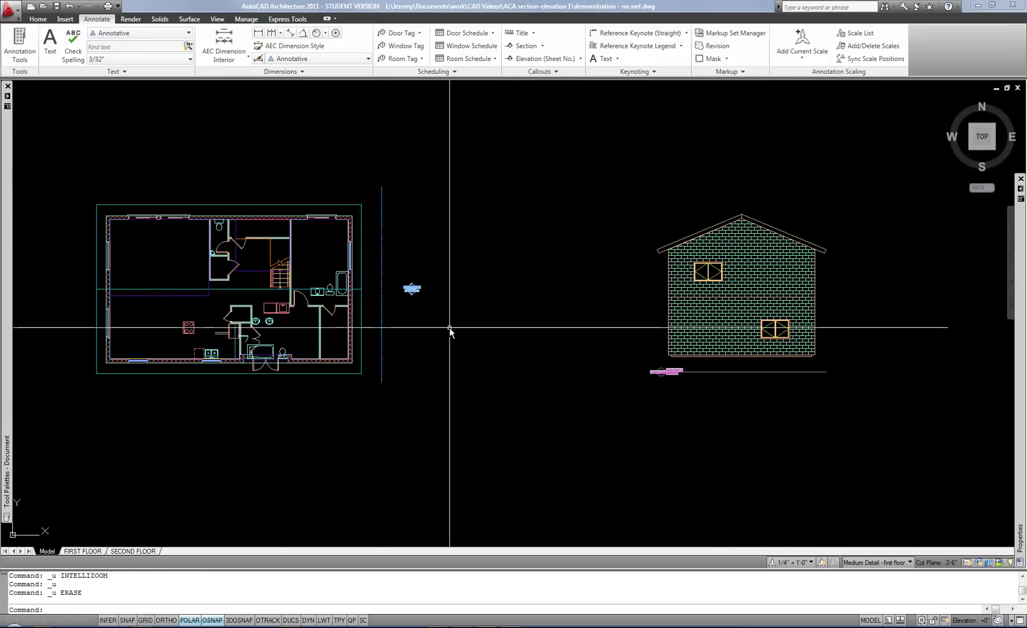
pyautogui.moveTo(549, 309); pyautogui.dragTo(582, 372, button='middle')
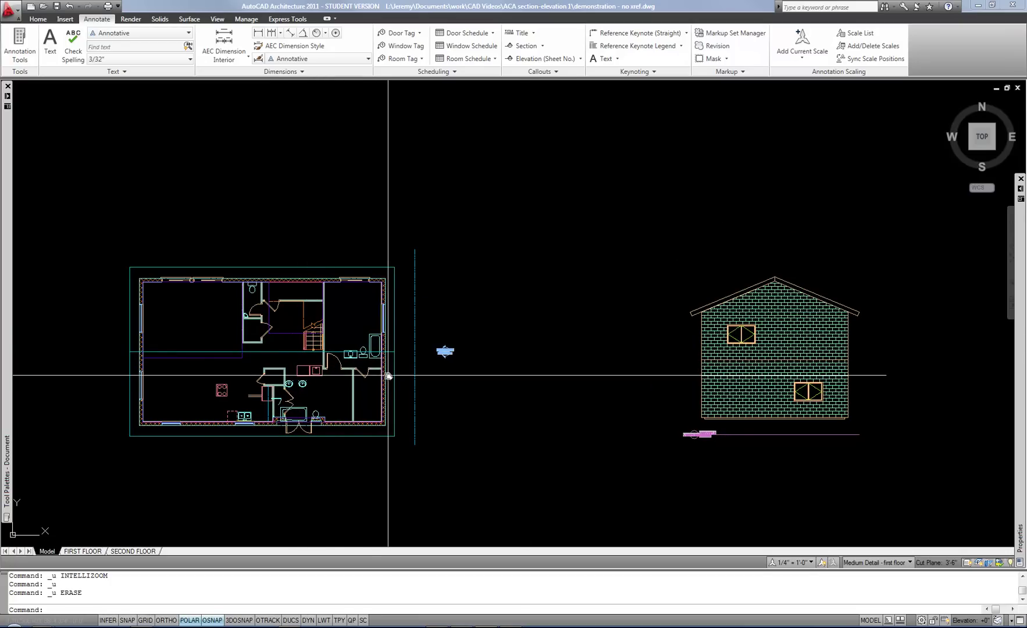
pyautogui.scroll(2, 384, 392)
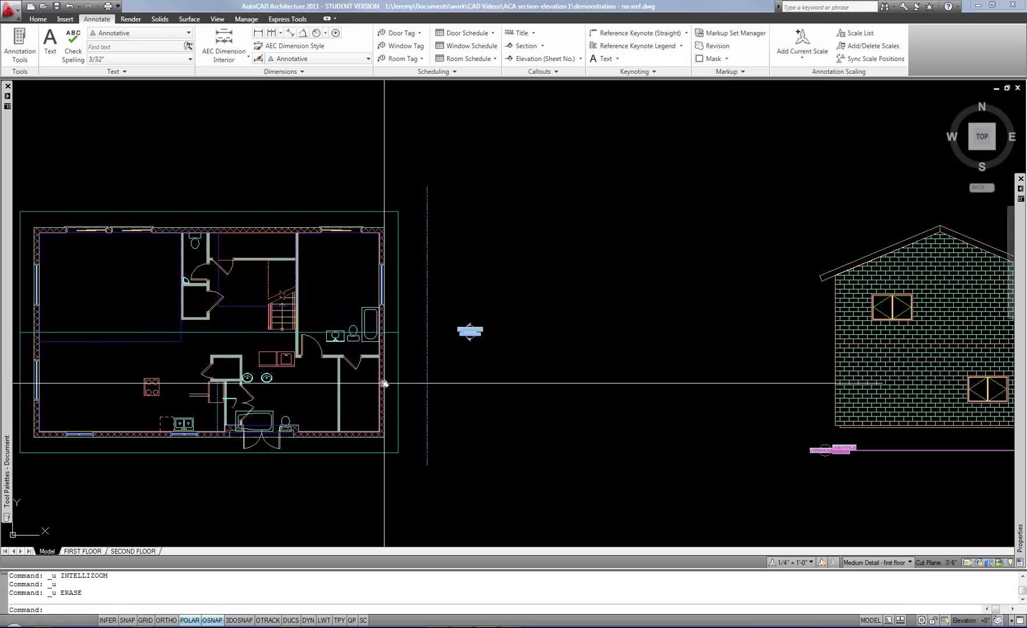
pyautogui.moveTo(497, 384); pyautogui.dragTo(354, 374, button='middle')
pyautogui.click(768, 359)
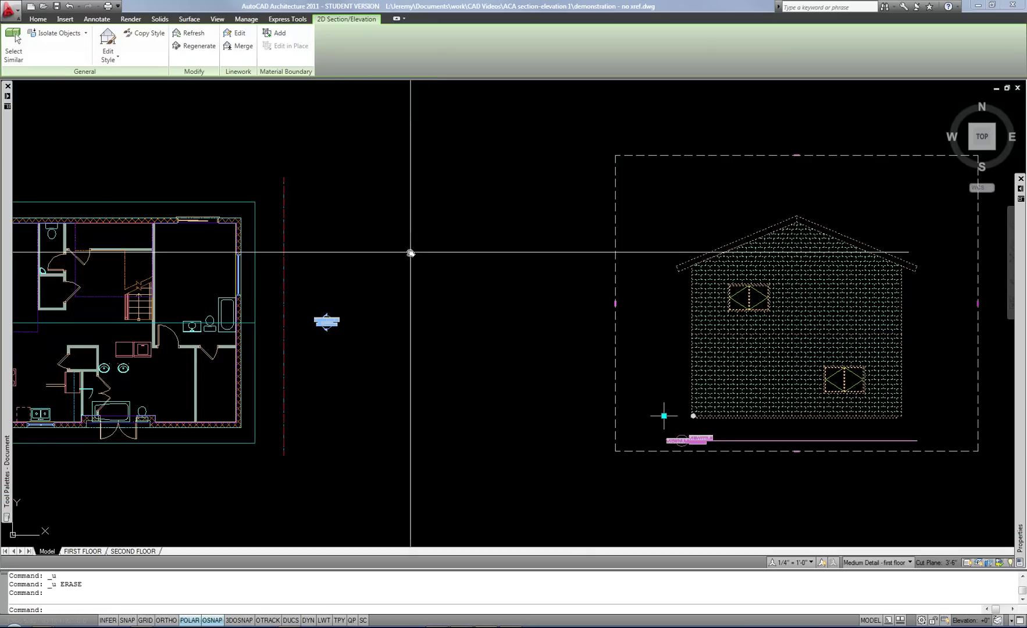
pyautogui.moveTo(335, 270); pyautogui.dragTo(493, 256, button='middle')
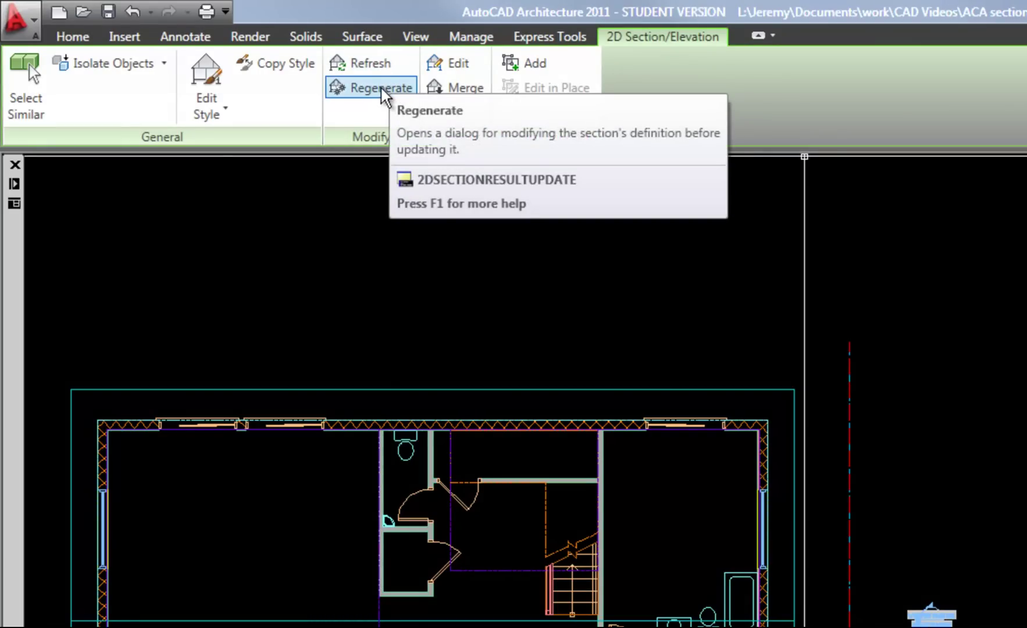
pyautogui.click(381, 88)
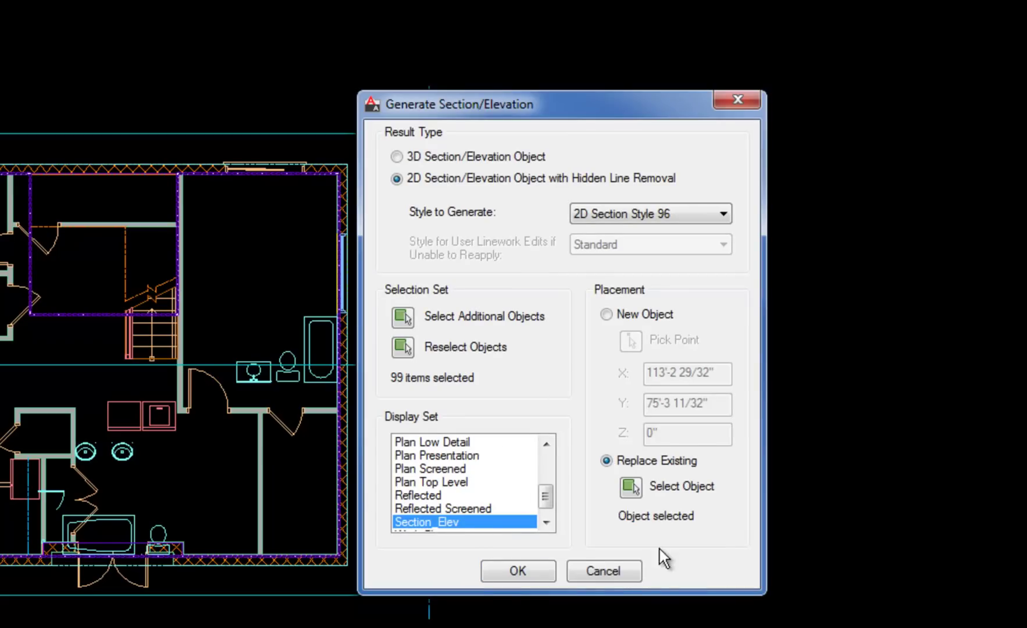
pyautogui.click(536, 567)
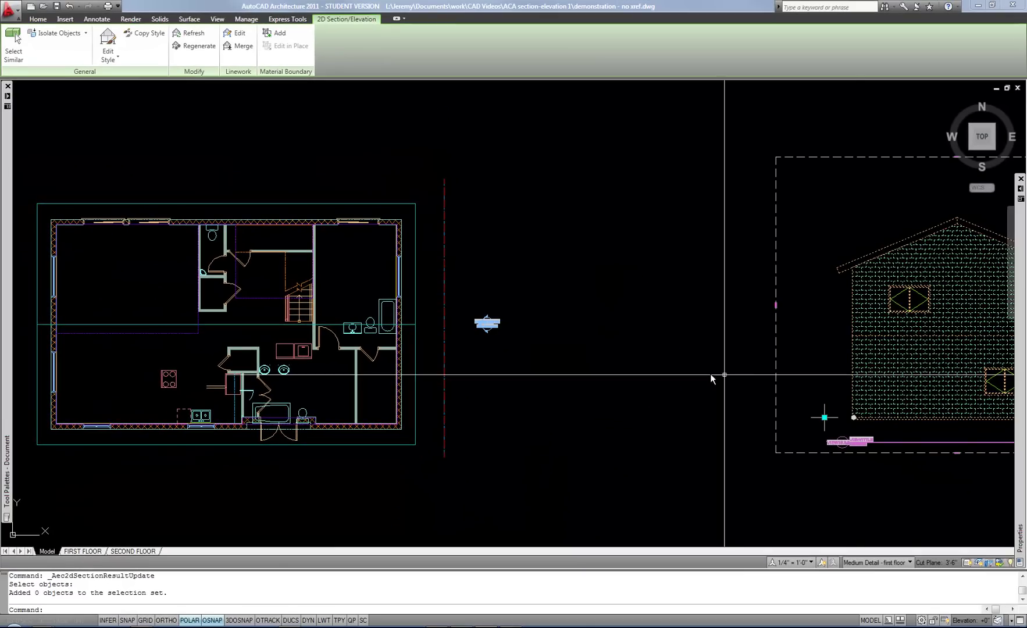
pyautogui.moveTo(655, 380); pyautogui.dragTo(474, 373, button='middle')
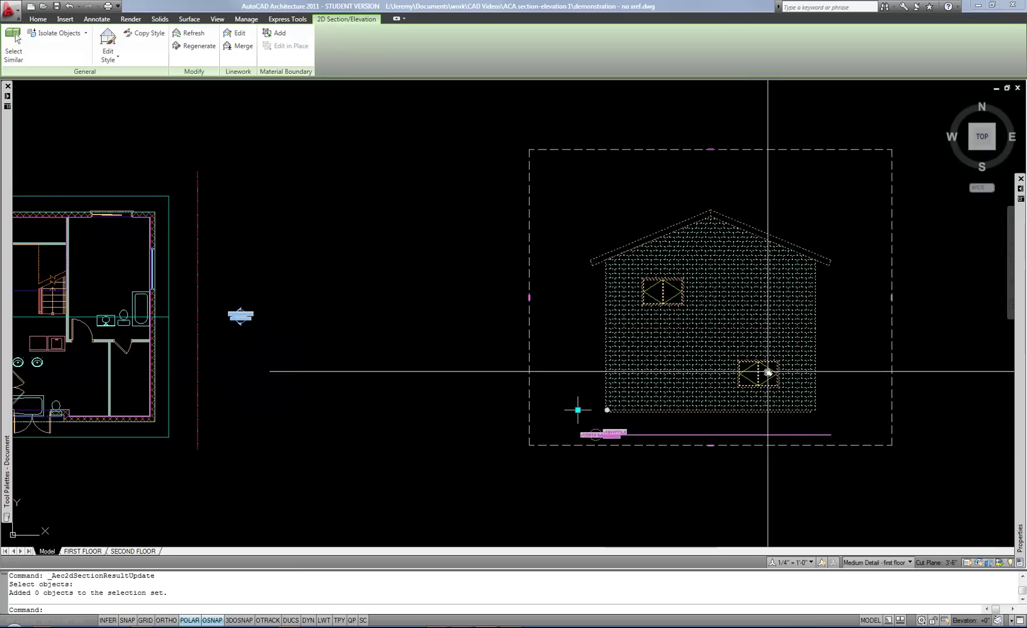
pyautogui.press('Escape')
# - Examine the regenerated elevation's windows, brickwork and outlines and compare them with the east side of the floor plan
pyautogui.moveTo(736, 394)
pyautogui.mouseDown(button='middle')
pyautogui.moveTo(752, 412)
pyautogui.moveTo(745, 401)
pyautogui.moveTo(687, 409)
pyautogui.mouseUp(button='middle')
pyautogui.scroll(2, 680, 387)
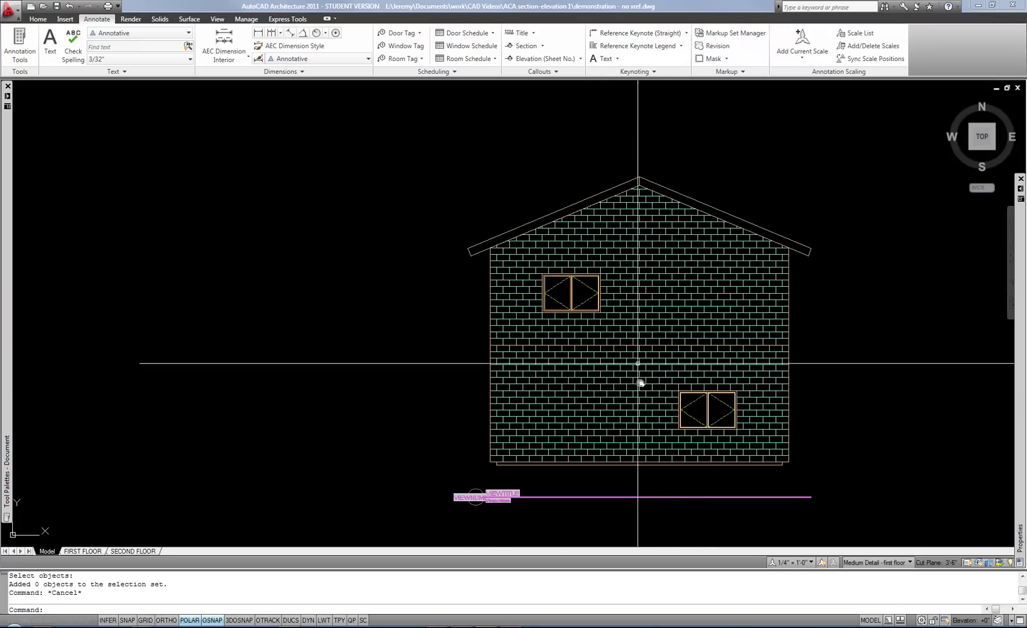
pyautogui.scroll(2, 680, 373)
pyautogui.scroll(-4, 654, 339)
pyautogui.moveTo(581, 348); pyautogui.dragTo(621, 366, button='middle')
pyautogui.moveTo(326, 414); pyautogui.dragTo(465, 373, button='middle')
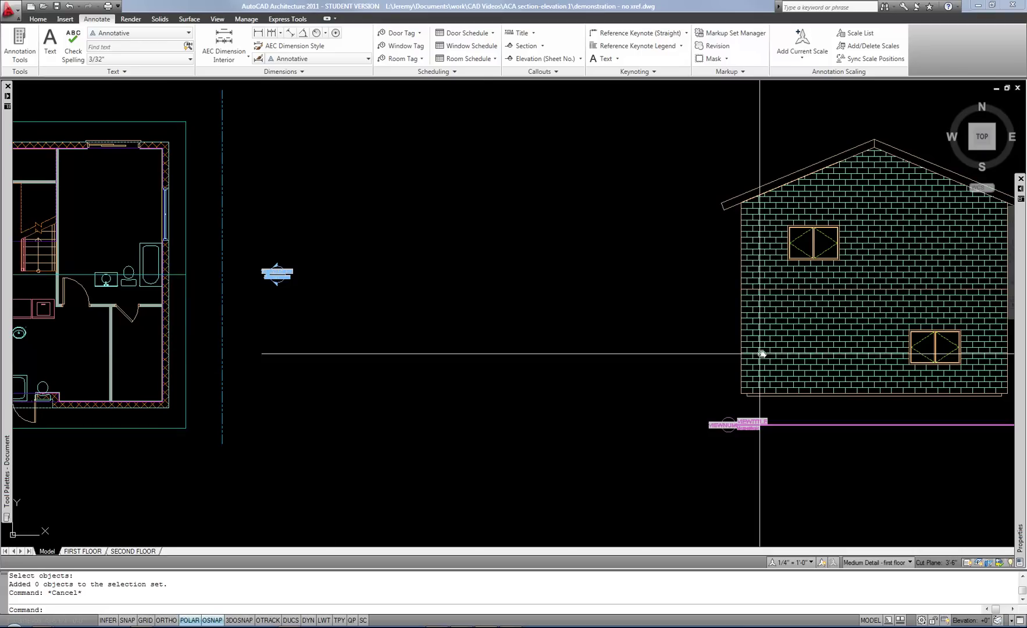
pyautogui.moveTo(311, 353)
pyautogui.mouseDown(button='middle')
pyautogui.moveTo(327, 385)
pyautogui.moveTo(460, 405)
pyautogui.mouseUp(button='middle')
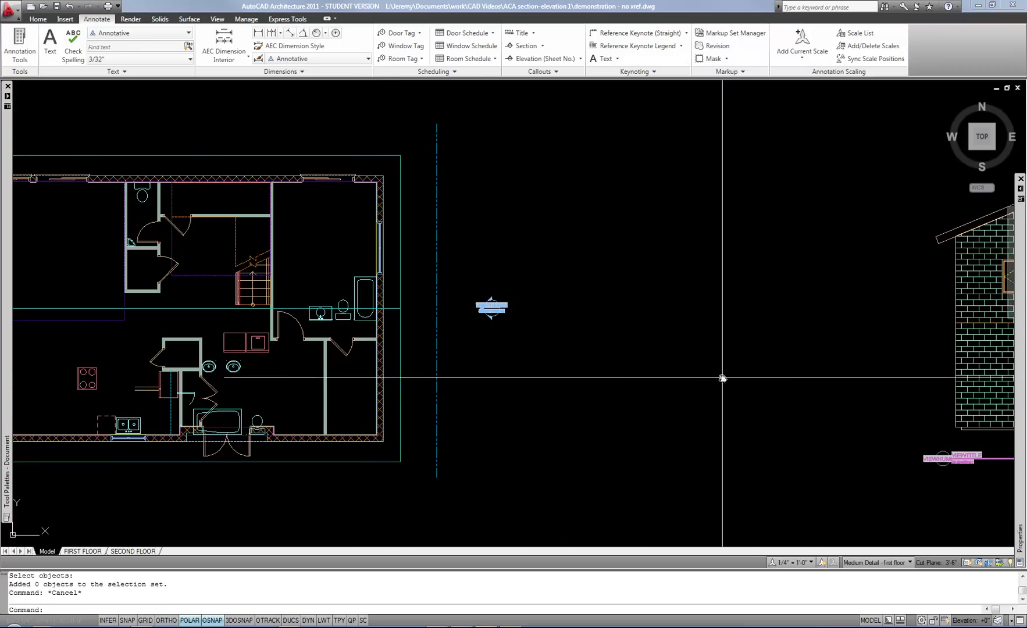
pyautogui.moveTo(761, 385); pyautogui.dragTo(500, 370, button='middle')
pyautogui.scroll(2, 714, 320)
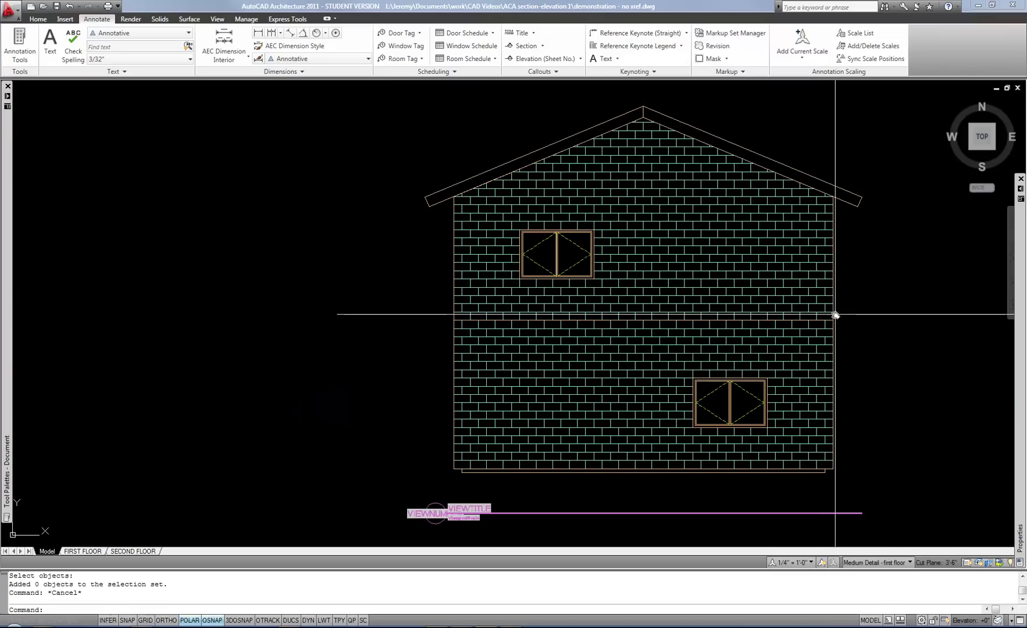
pyautogui.moveTo(848, 348); pyautogui.dragTo(734, 343, button='middle')
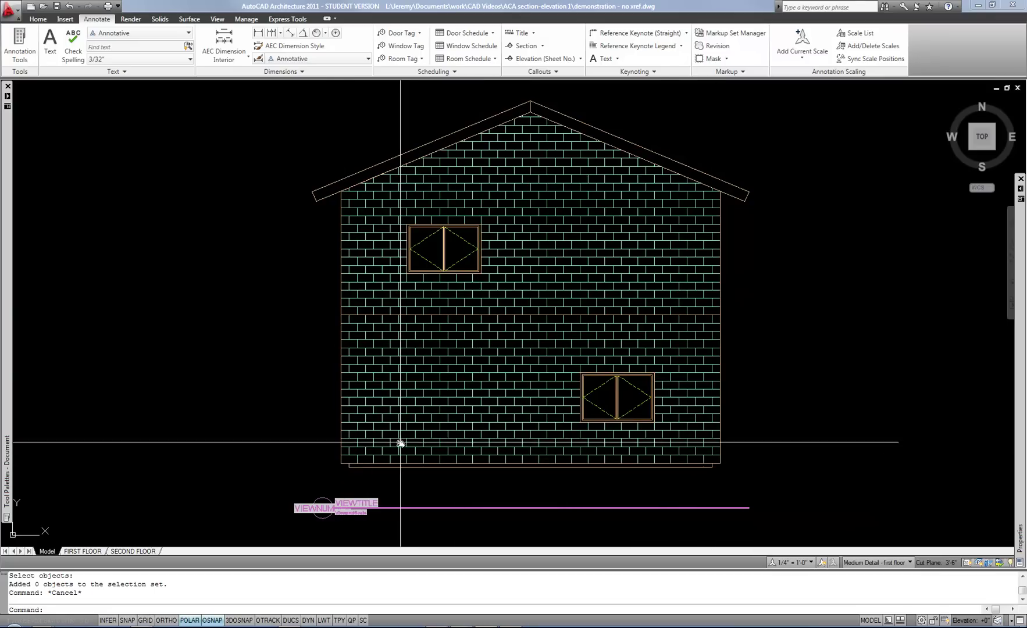
# - Start editing the elevation's linework and erase the bottom base line and the short line at its north end
pyautogui.click(579, 325)
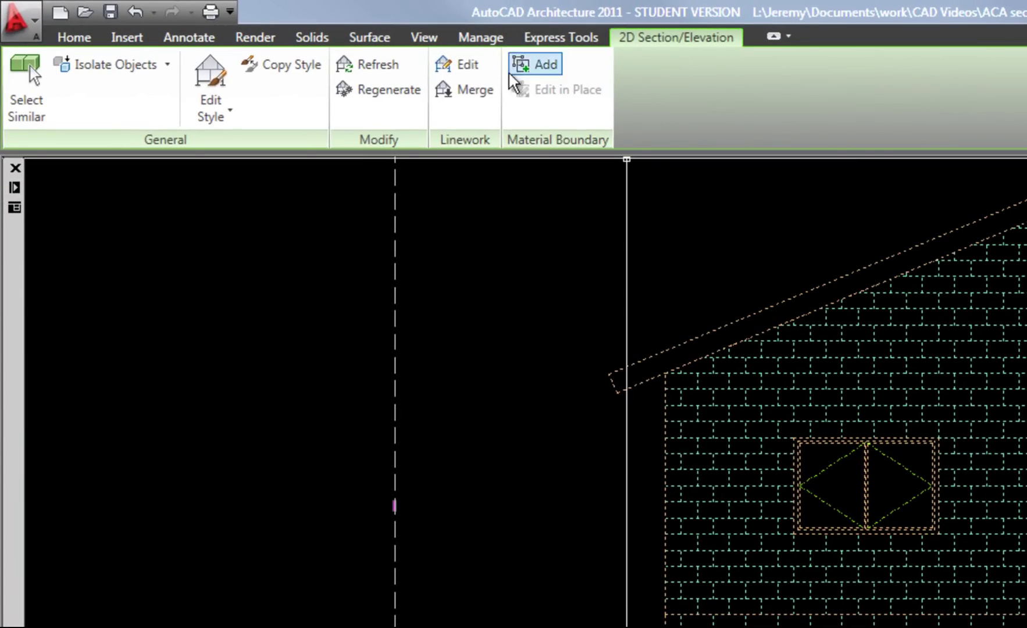
pyautogui.click(464, 68)
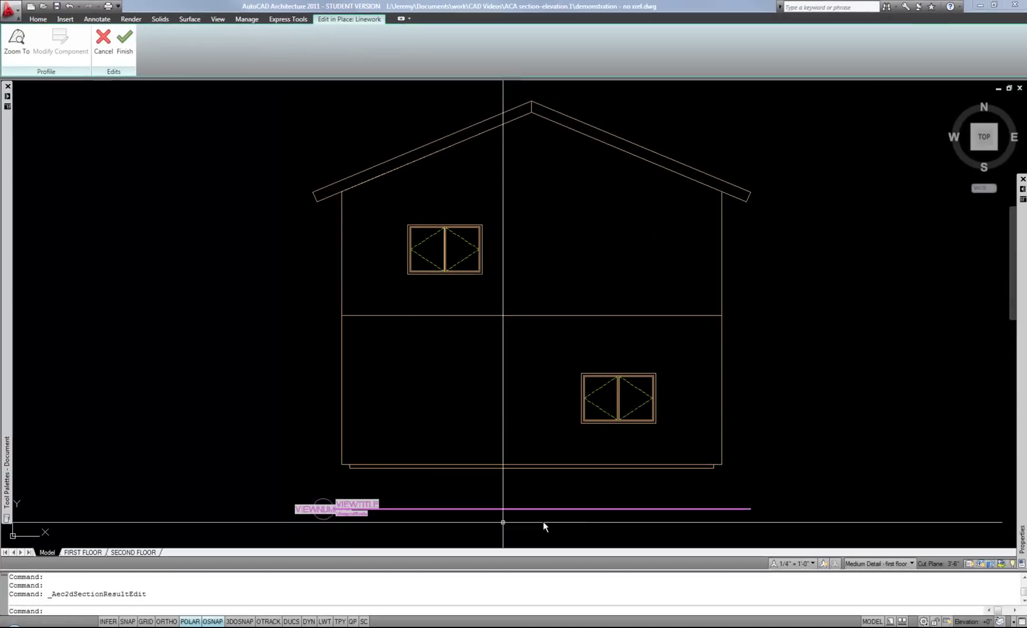
pyautogui.click(706, 466)
pyautogui.click(737, 417)
pyautogui.press('Delete')
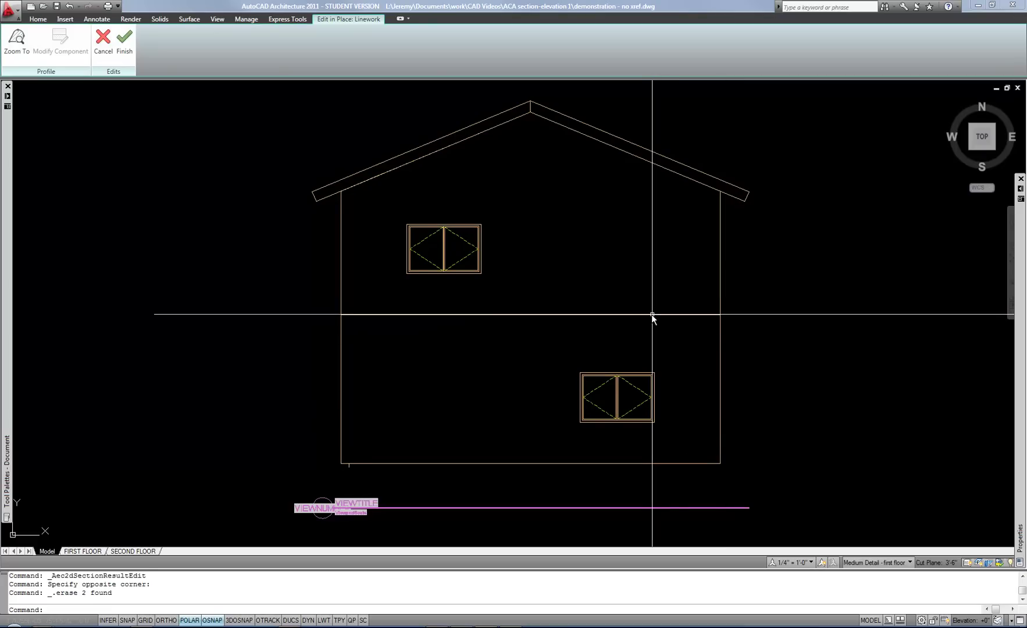
# - Erase the horizontal line between the two storeys and finish the linework edit
pyautogui.click(651, 314)
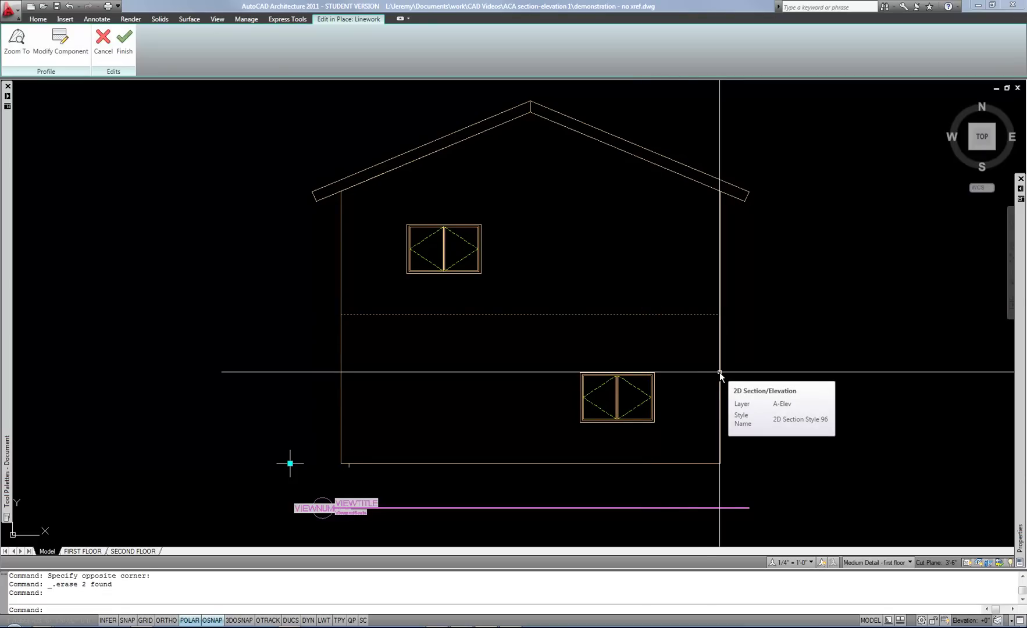
pyautogui.press('Delete')
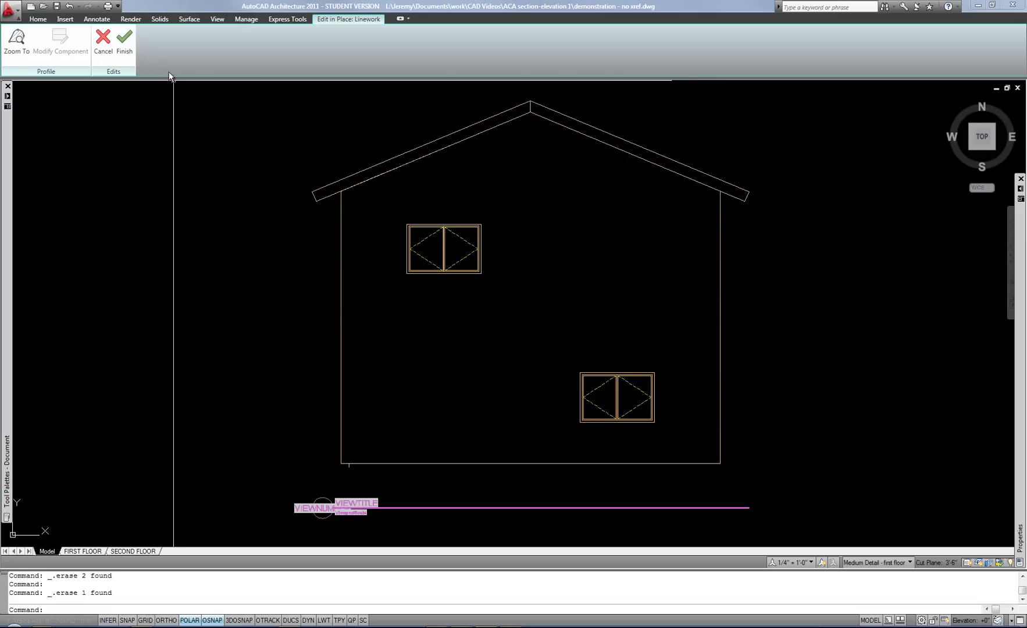
pyautogui.click(125, 43)
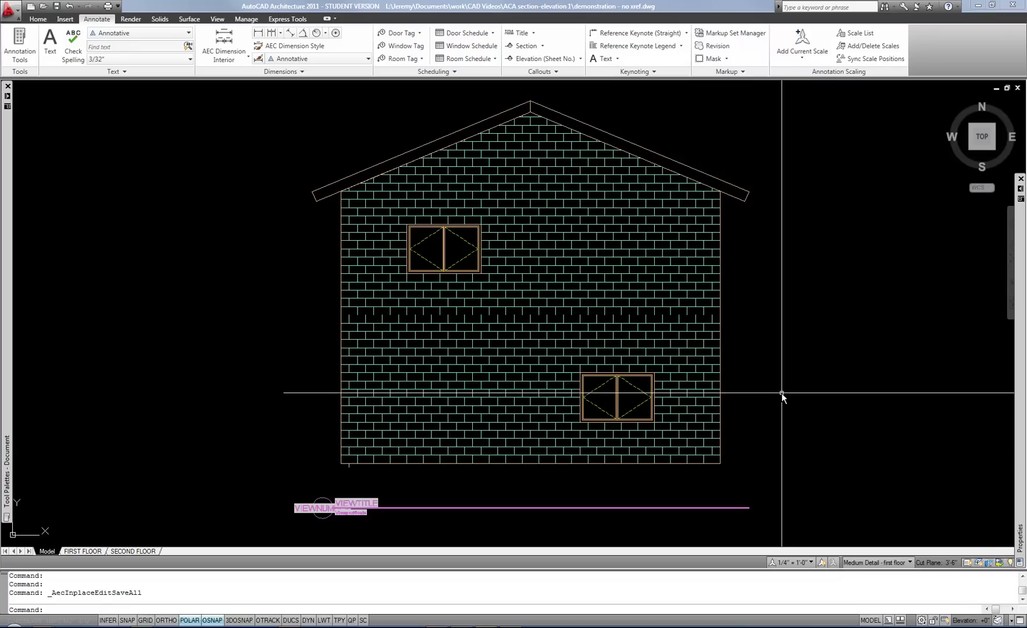
# - Draw a Section (Sheet Number) line about 42'-8" long northward through the stairs, facing west, with extents past the plan's west wall
pyautogui.scroll(-3, 782, 391)
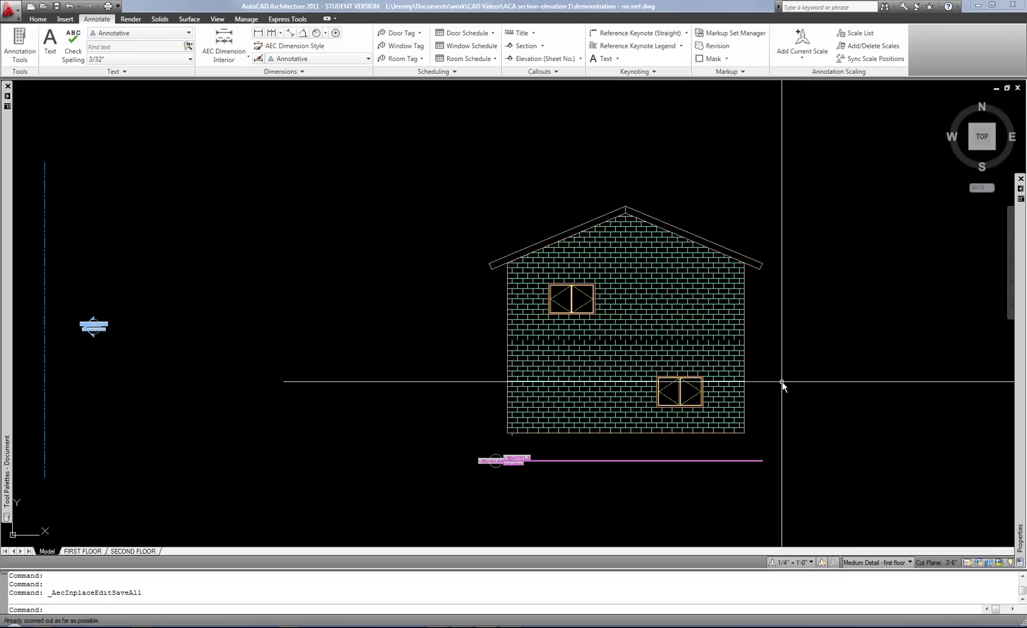
pyautogui.moveTo(340, 402); pyautogui.dragTo(681, 385, button='middle')
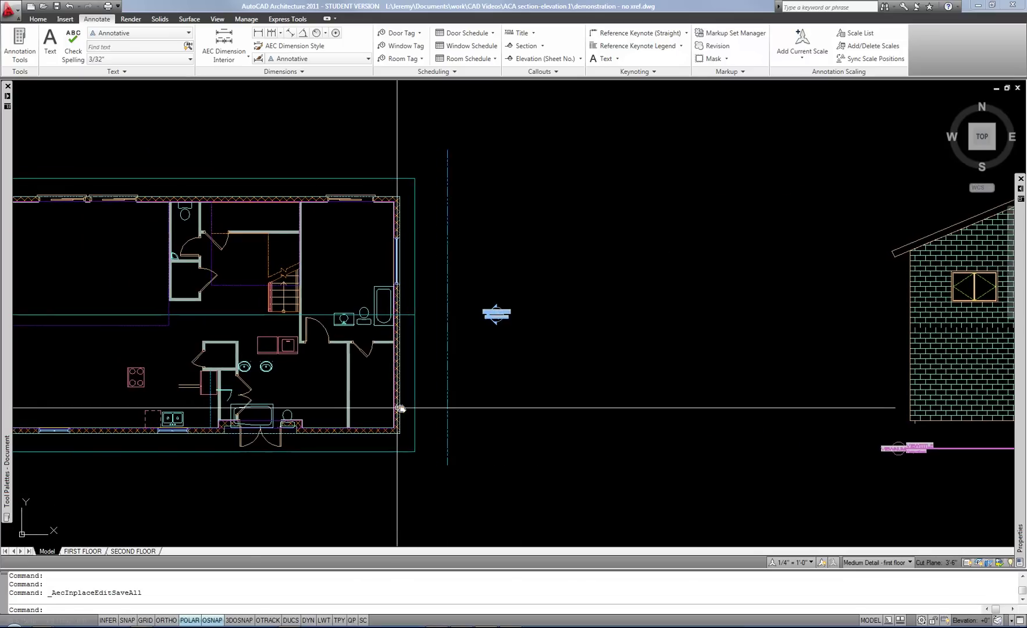
pyautogui.moveTo(413, 408)
pyautogui.mouseDown(button='middle')
pyautogui.moveTo(590, 417)
pyautogui.moveTo(566, 403)
pyautogui.mouseUp(button='middle')
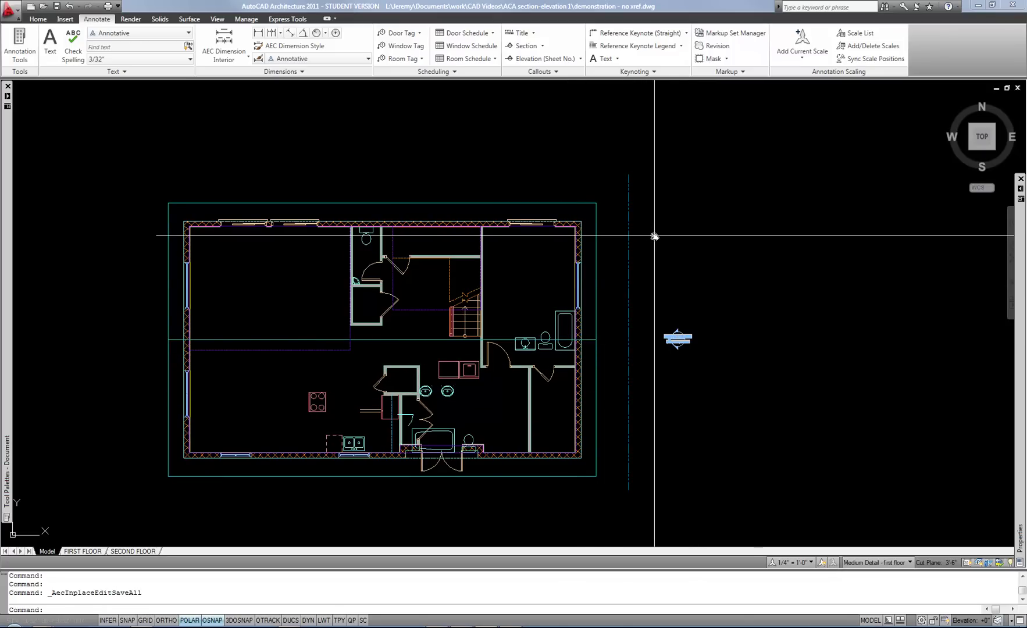
pyautogui.click(543, 46)
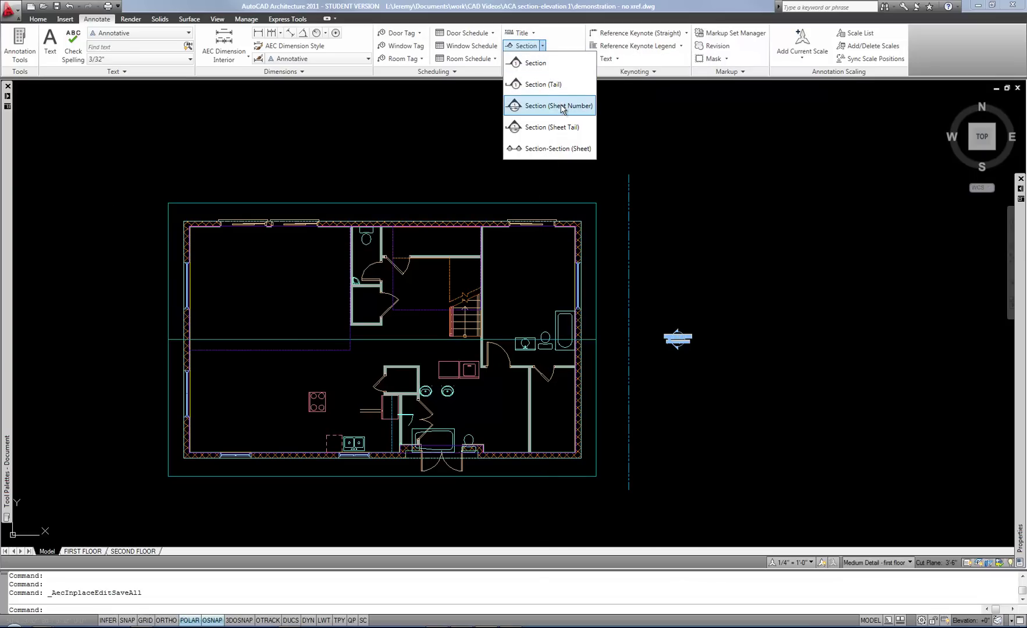
pyautogui.click(555, 108)
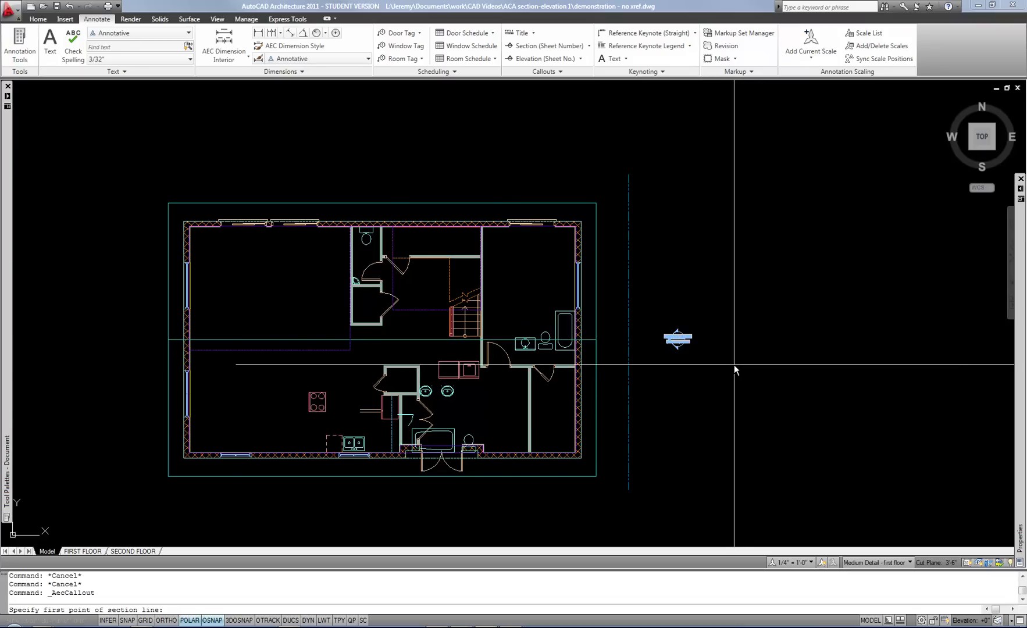
pyautogui.click(468, 506)
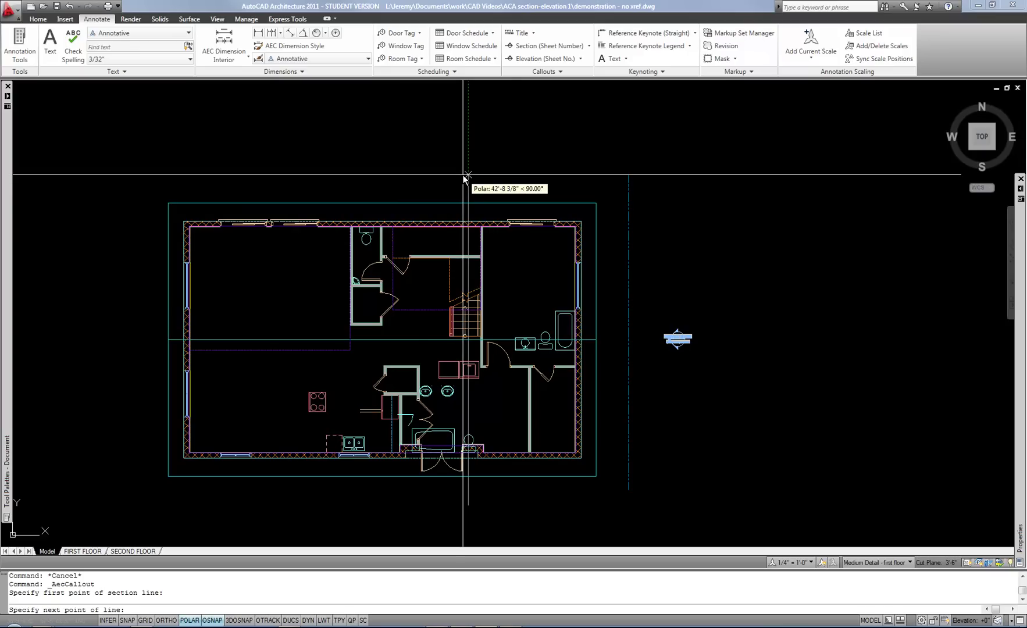
pyautogui.click(467, 175)
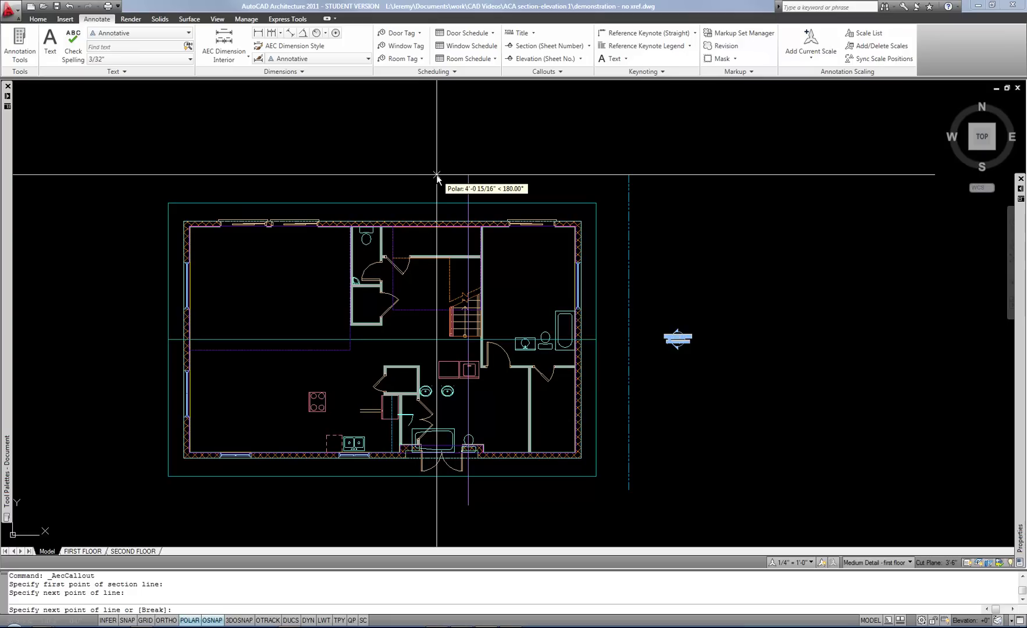
pyautogui.press('Return')
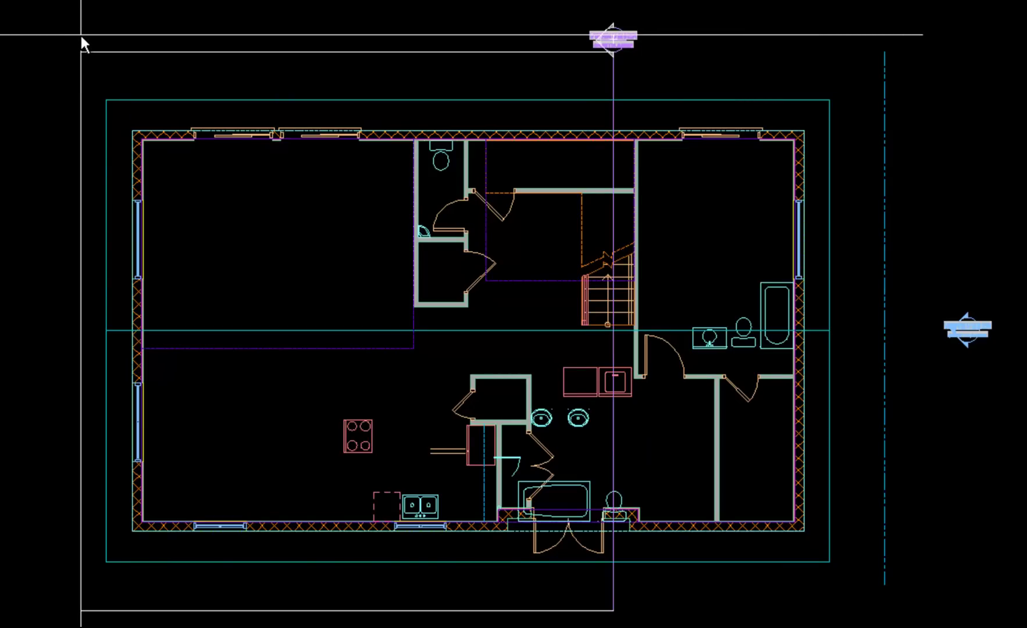
pyautogui.click(81, 36)
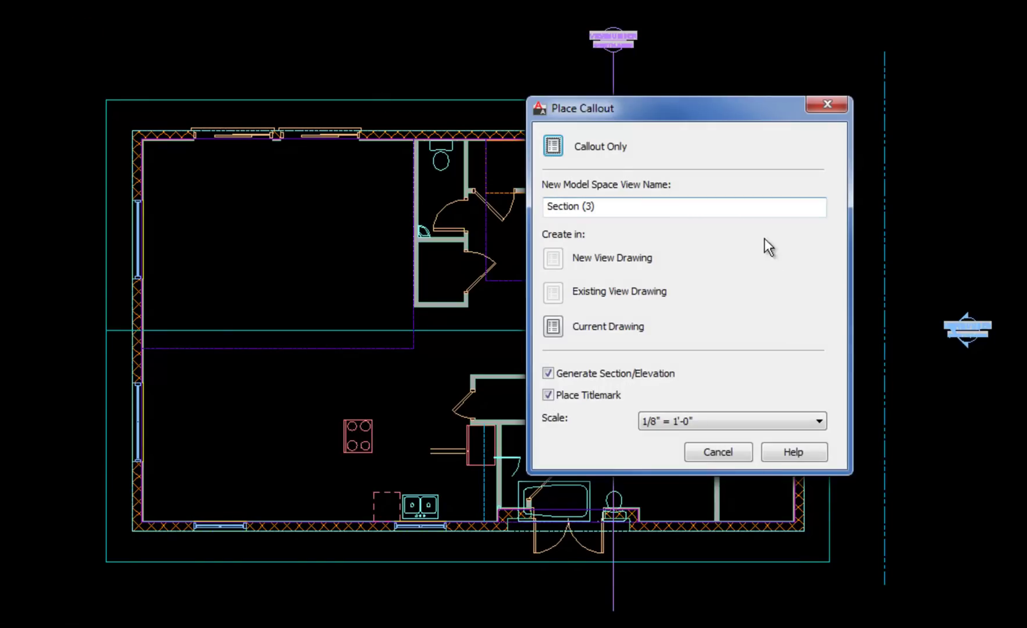
# - Set the section callout's scale to 1/4" = 1'-0", generate it in the current drawing and insert the 2D section west of the plan
pyautogui.click(689, 416)
pyautogui.click(708, 508)
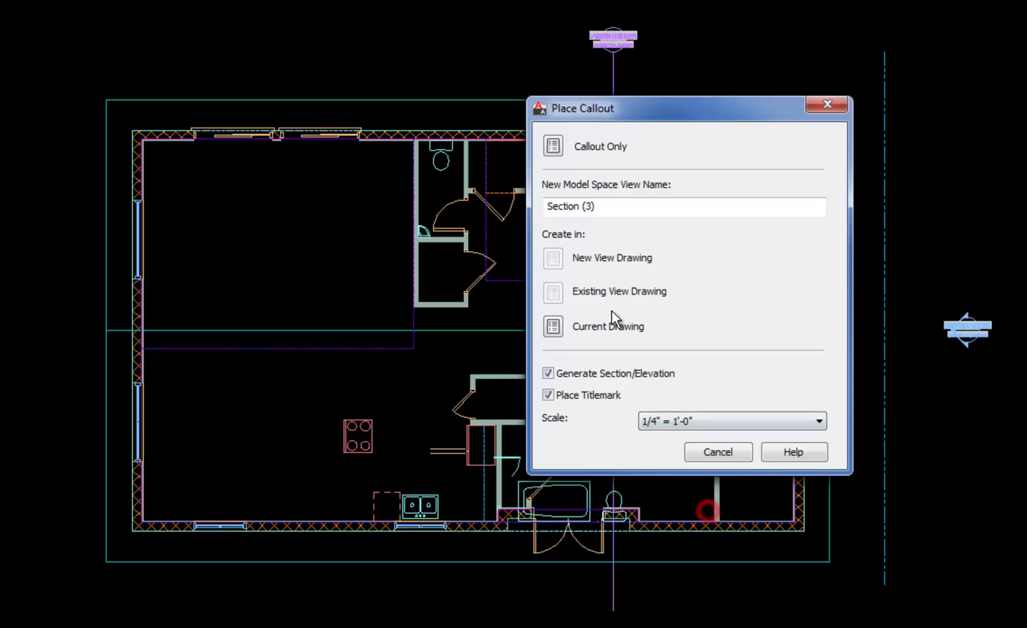
pyautogui.click(553, 326)
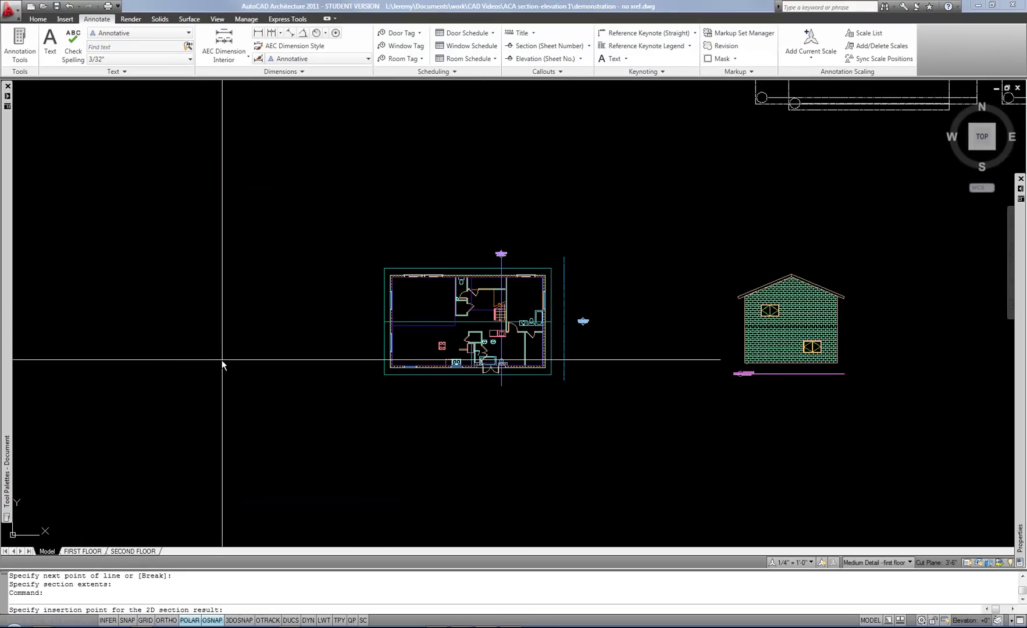
pyautogui.click(222, 360)
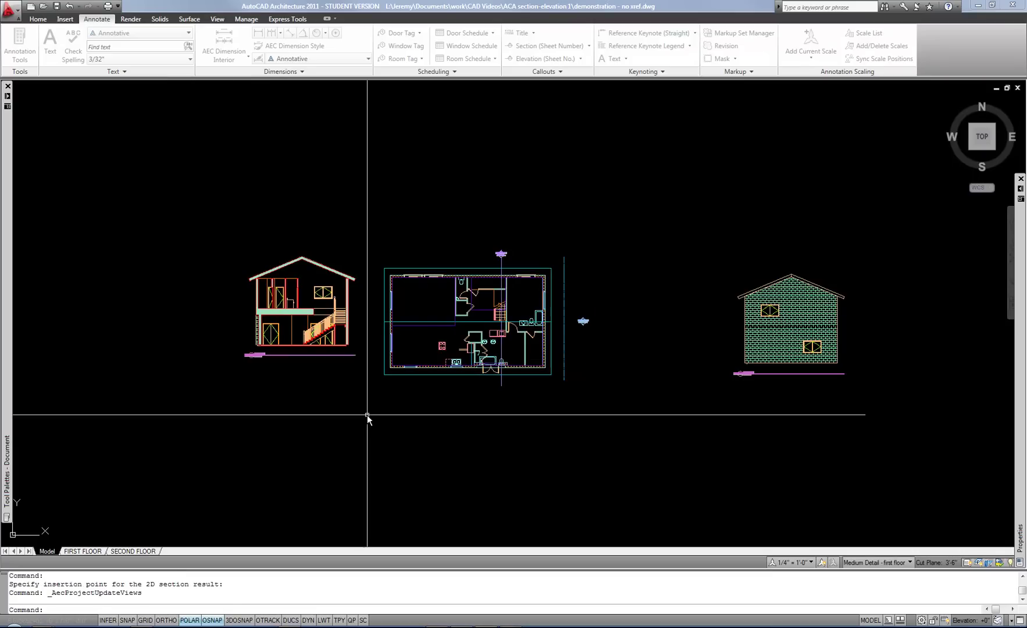
pyautogui.scroll(5, 290, 332)
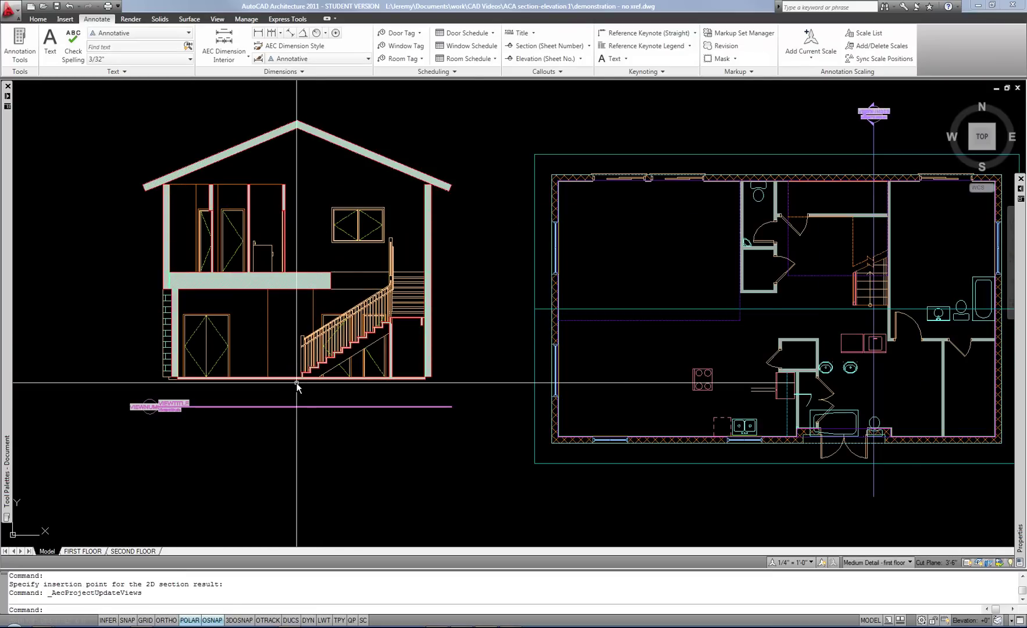
pyautogui.scroll(2, 279, 355)
pyautogui.scroll(-3, 316, 408)
pyautogui.scroll(2, 340, 378)
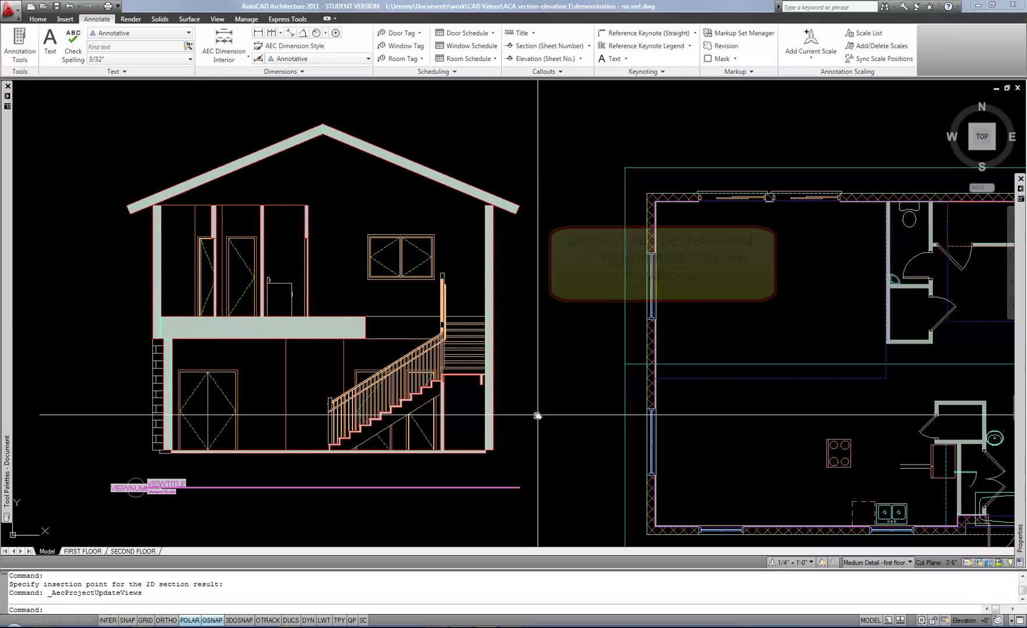
# - Set the view number attribute of the title mark below the 2D section to A
pyautogui.scroll(-4, 536, 415)
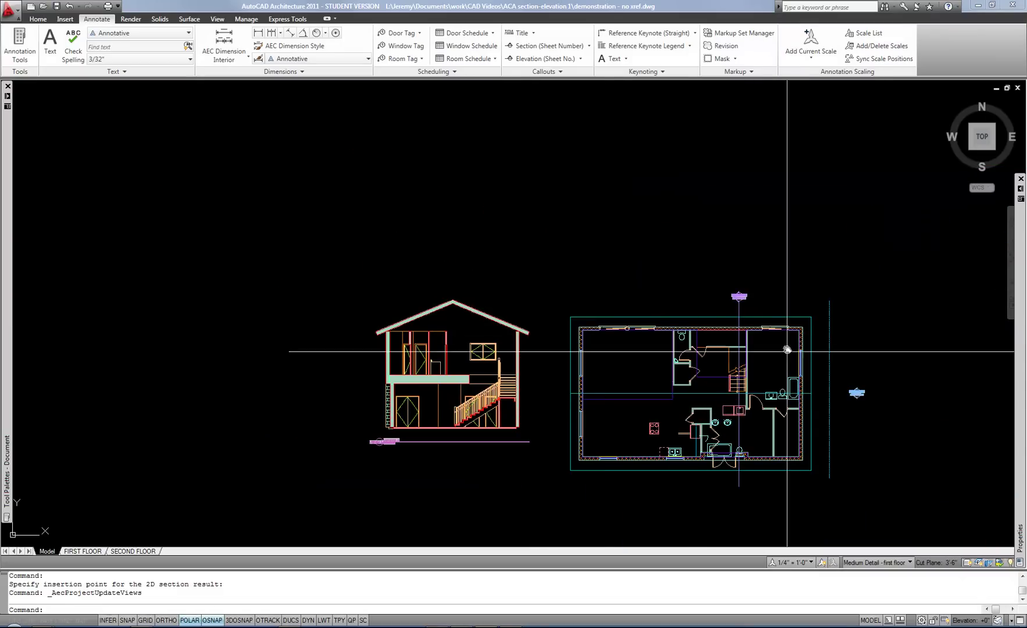
pyautogui.moveTo(763, 384); pyautogui.dragTo(613, 363, button='middle')
pyautogui.scroll(2, 601, 366)
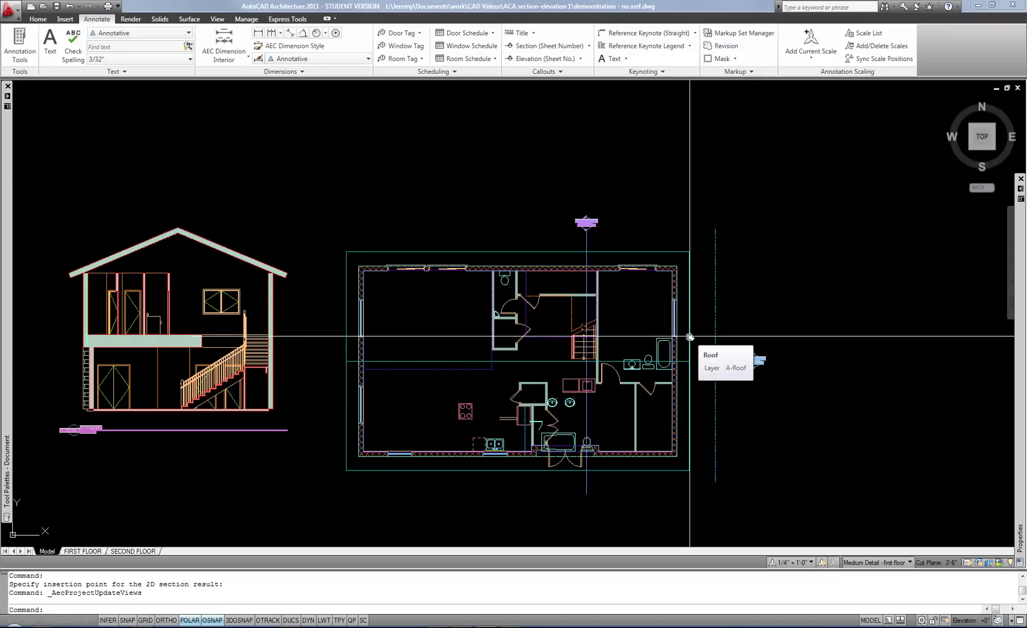
pyautogui.scroll(6, 590, 209)
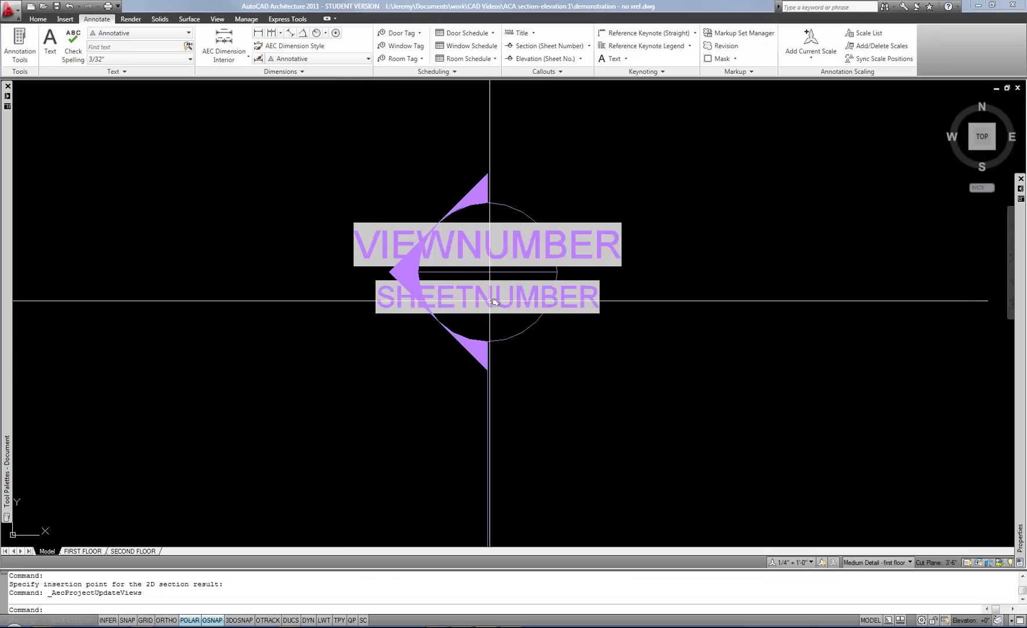
pyautogui.scroll(-8, 493, 302)
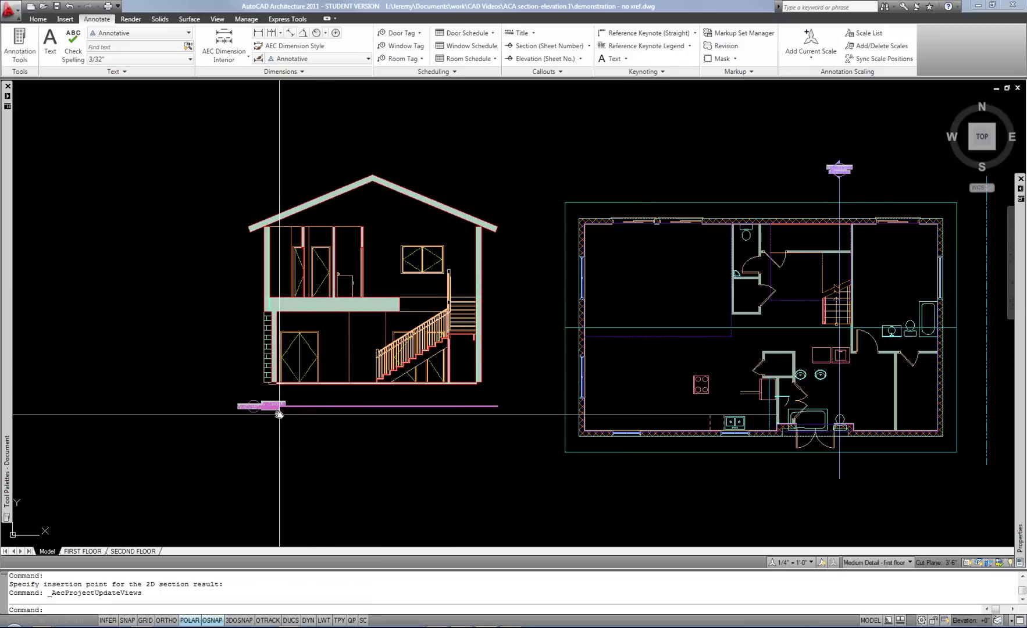
pyautogui.scroll(6, 253, 405)
pyautogui.click(251, 405)
pyautogui.doubleClick(251, 405)
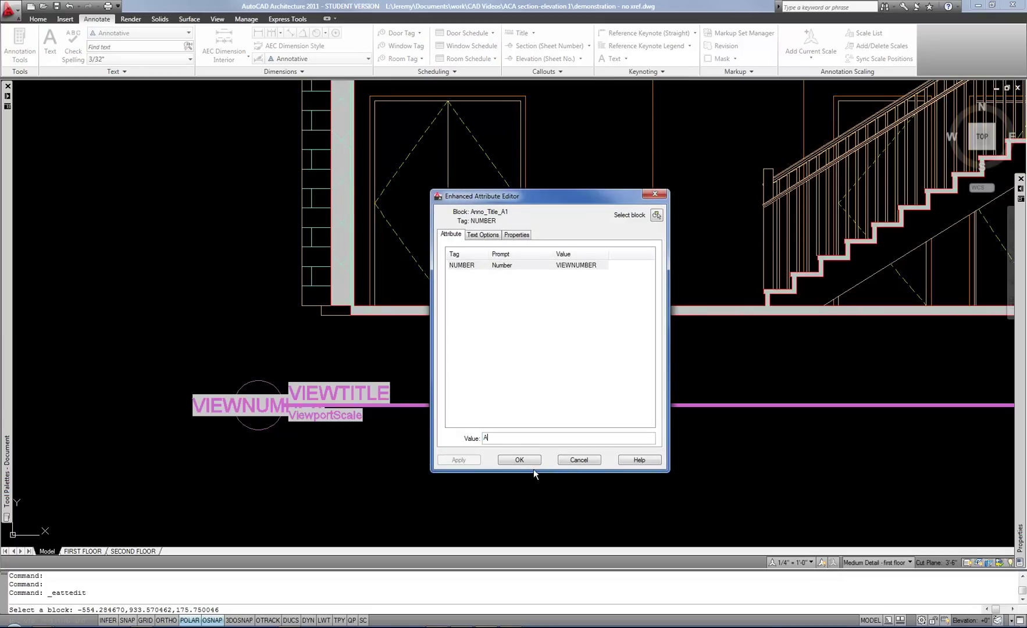
pyautogui.click(521, 460)
# - Set the section mark number of the section callout north of the floor plan to A
pyautogui.scroll(-6, 683, 251)
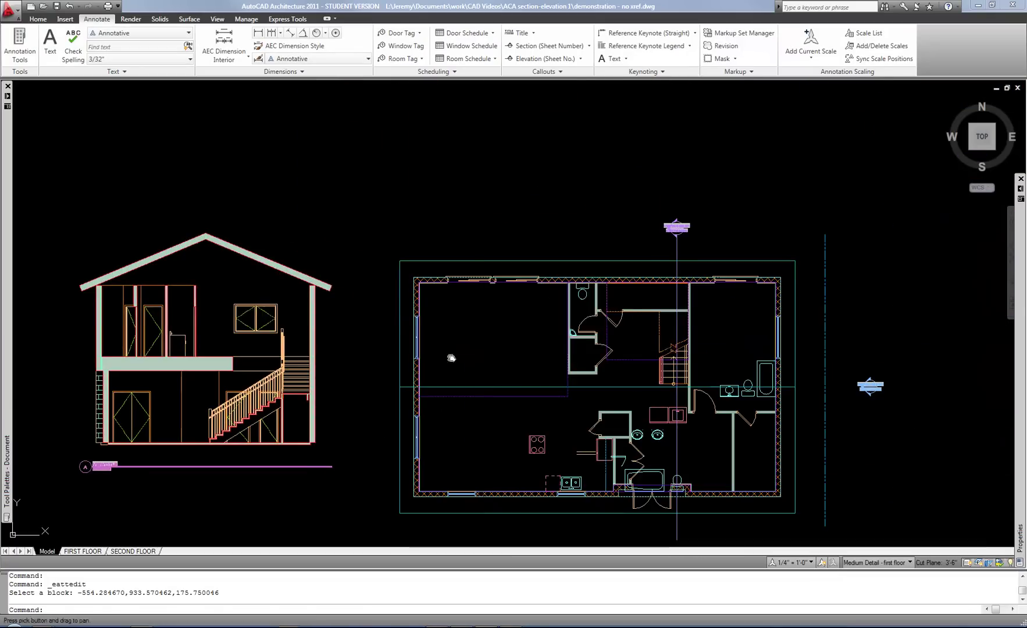
pyautogui.scroll(7, 683, 251)
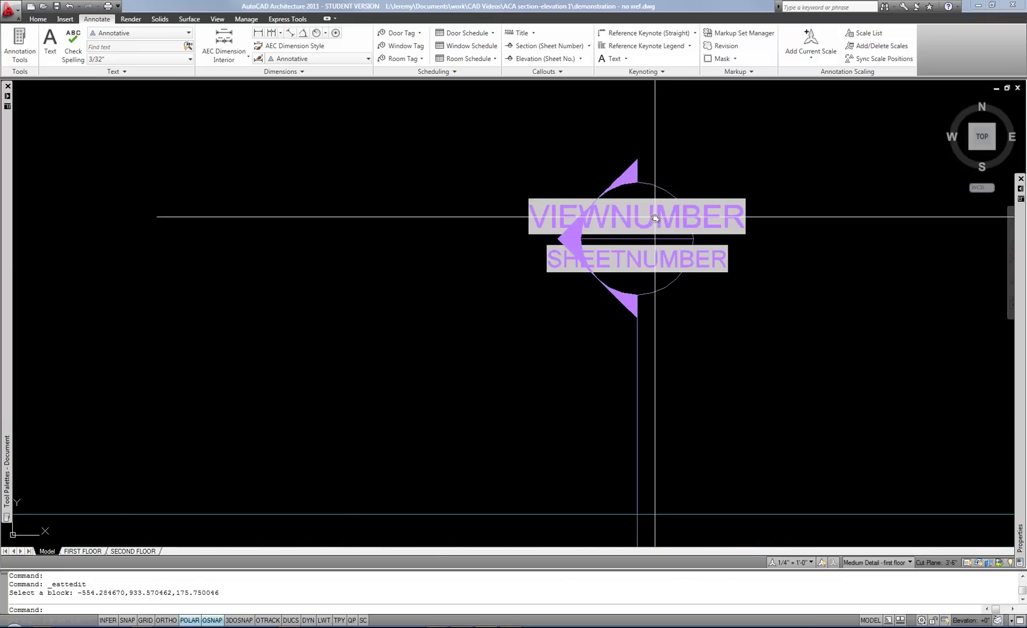
pyautogui.click(651, 217)
pyautogui.doubleClick(651, 217)
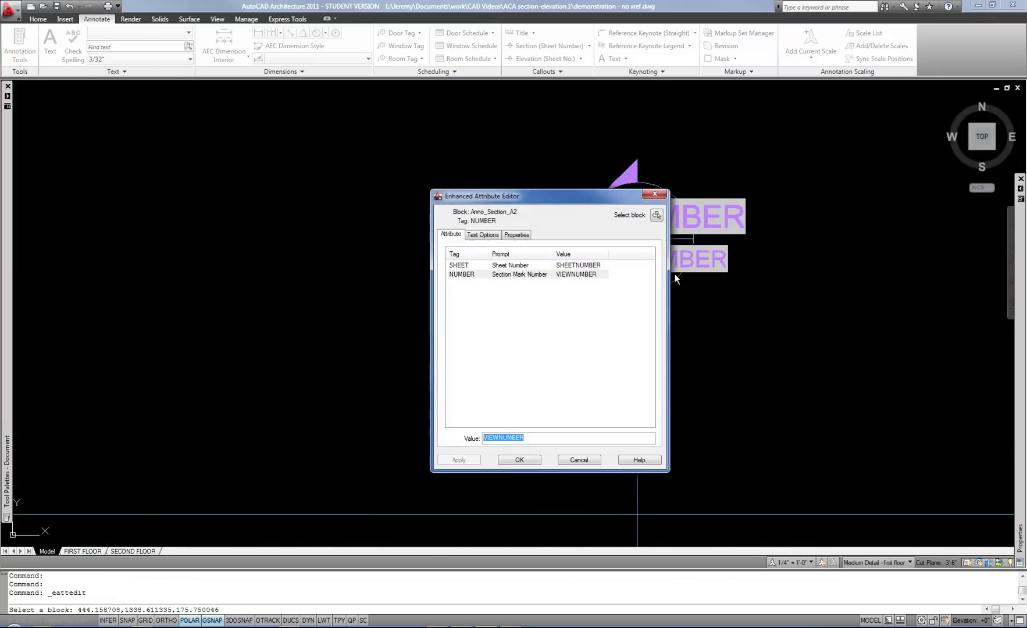
pyautogui.write('A')
pyautogui.click(511, 460)
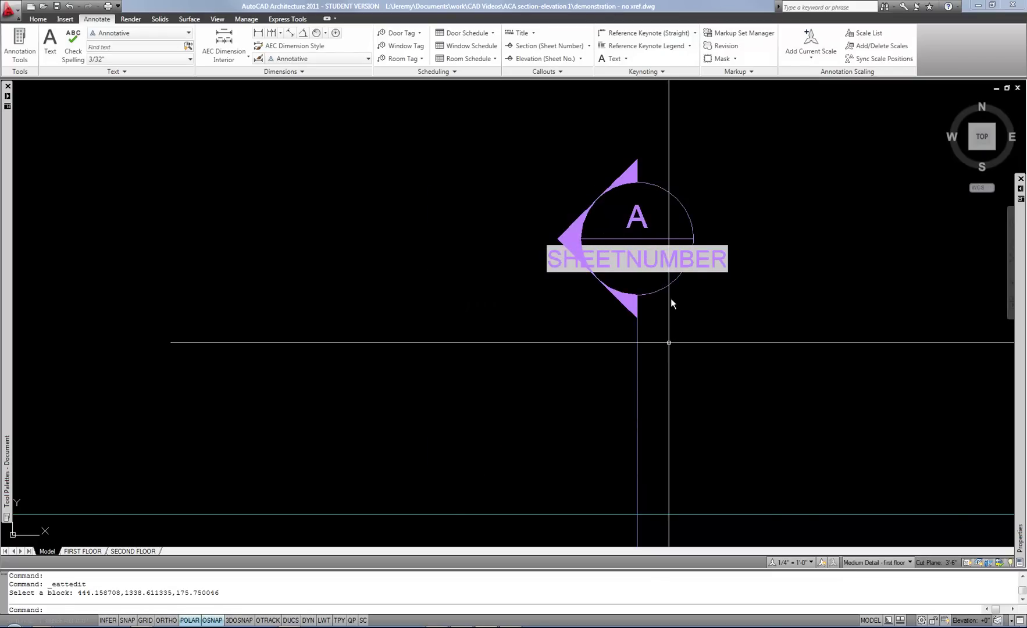
pyautogui.scroll(-5, 664, 285)
pyautogui.moveTo(698, 410); pyautogui.dragTo(694, 333, button='middle')
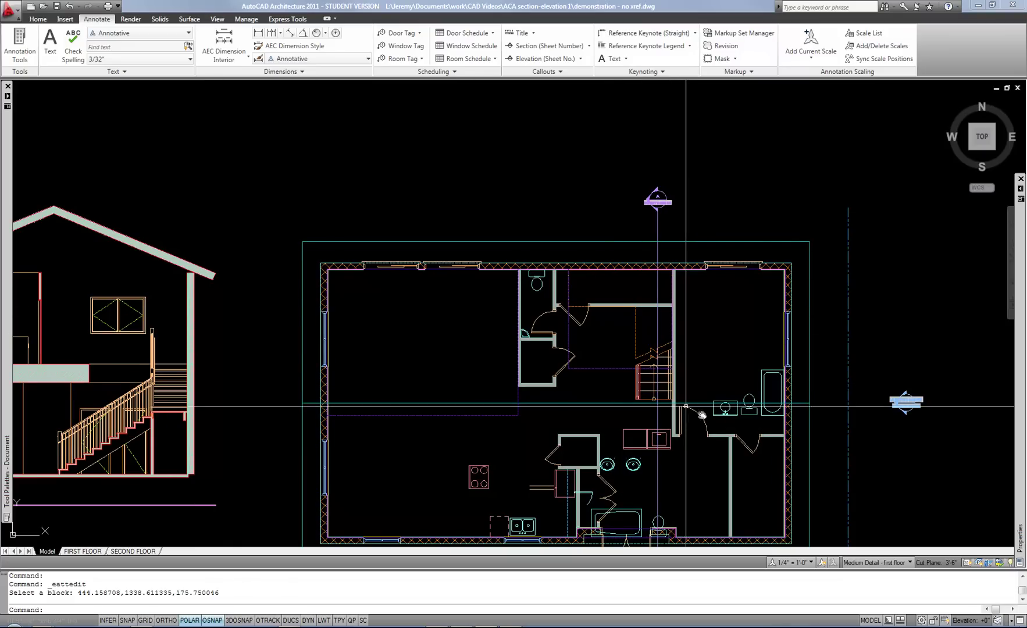
pyautogui.moveTo(706, 430); pyautogui.dragTo(674, 362, button='middle')
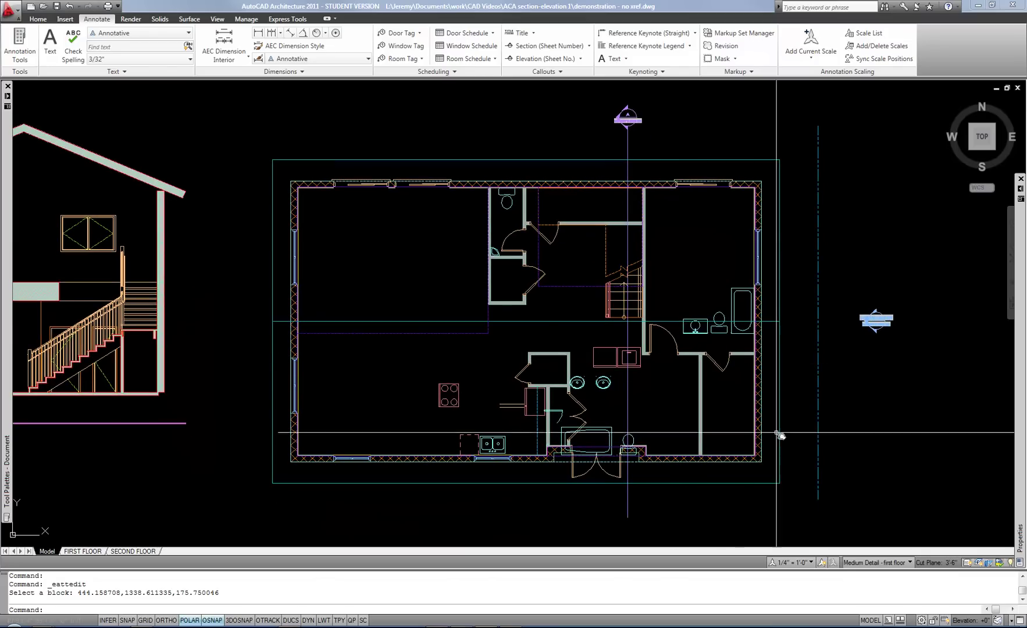